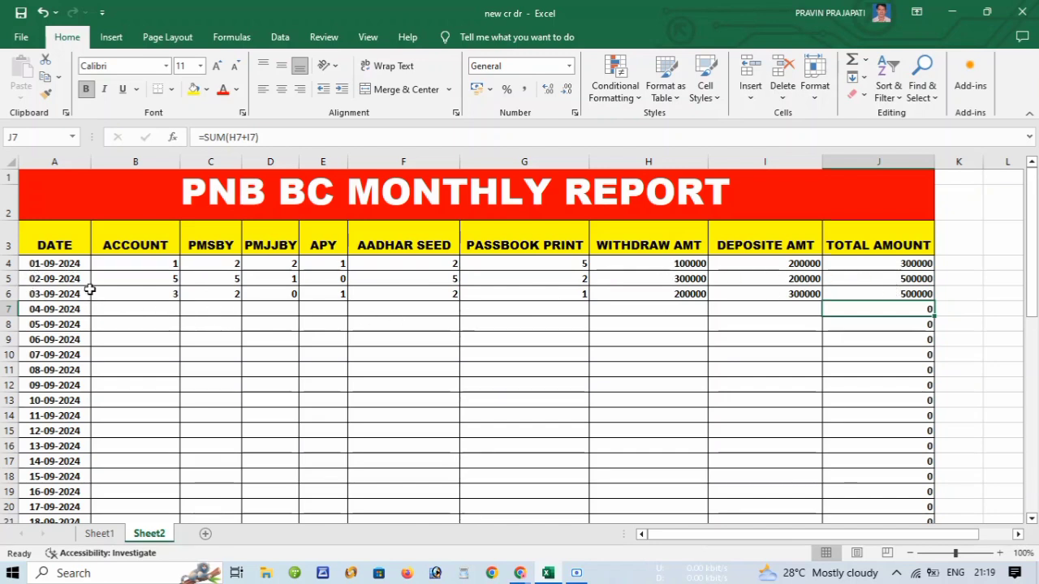
# - Look through the PNB BC monthly report, from the daily September entries down to the totals row
pyautogui.scroll(-3, 85, 288)
pyautogui.scroll(-3, 89, 427)
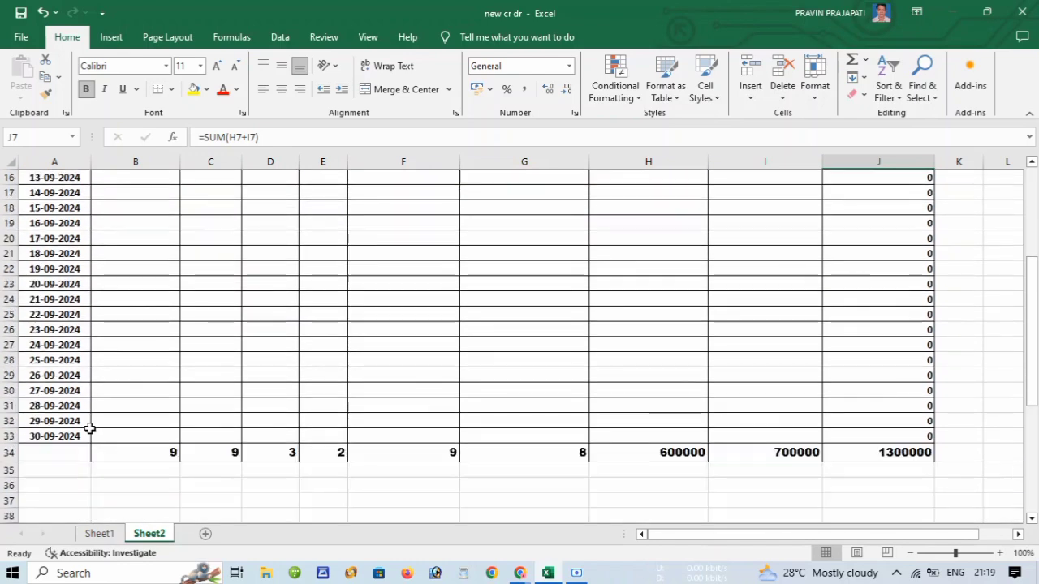
pyautogui.scroll(2, 68, 426)
pyautogui.scroll(4, 65, 415)
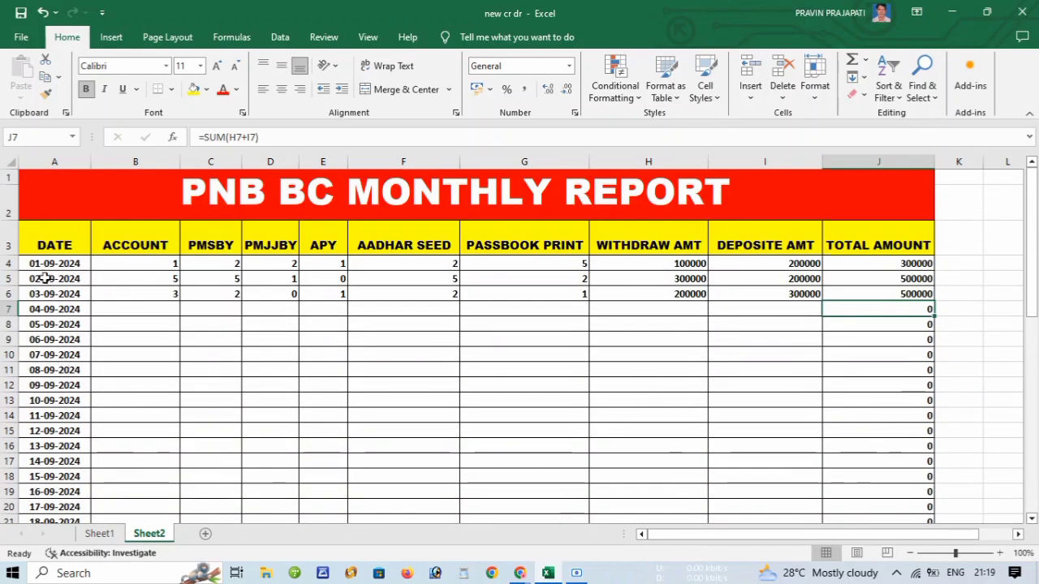
pyautogui.scroll(-2, 71, 482)
pyautogui.scroll(-2, 72, 482)
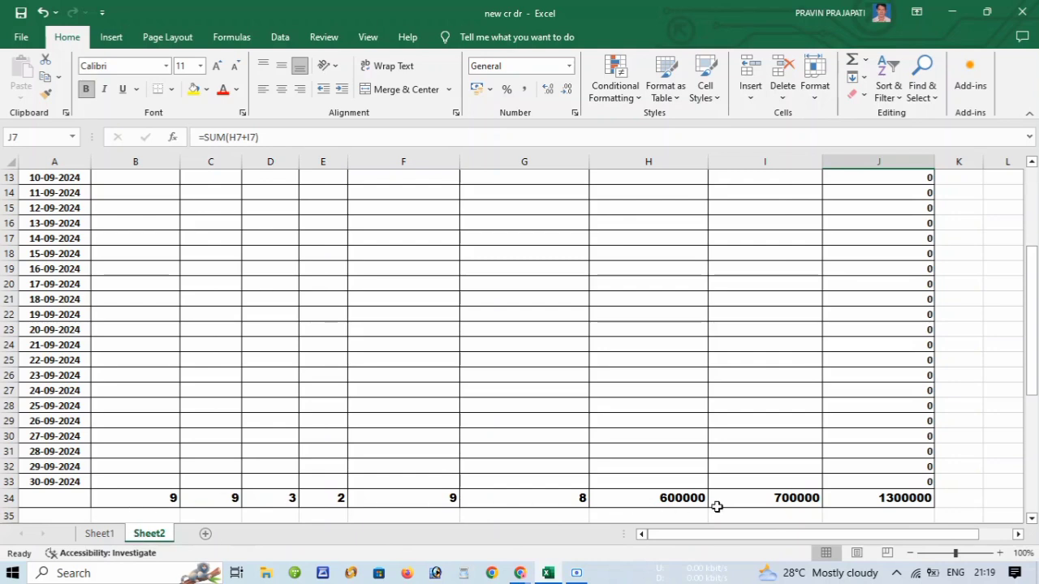
pyautogui.scroll(4, 325, 495)
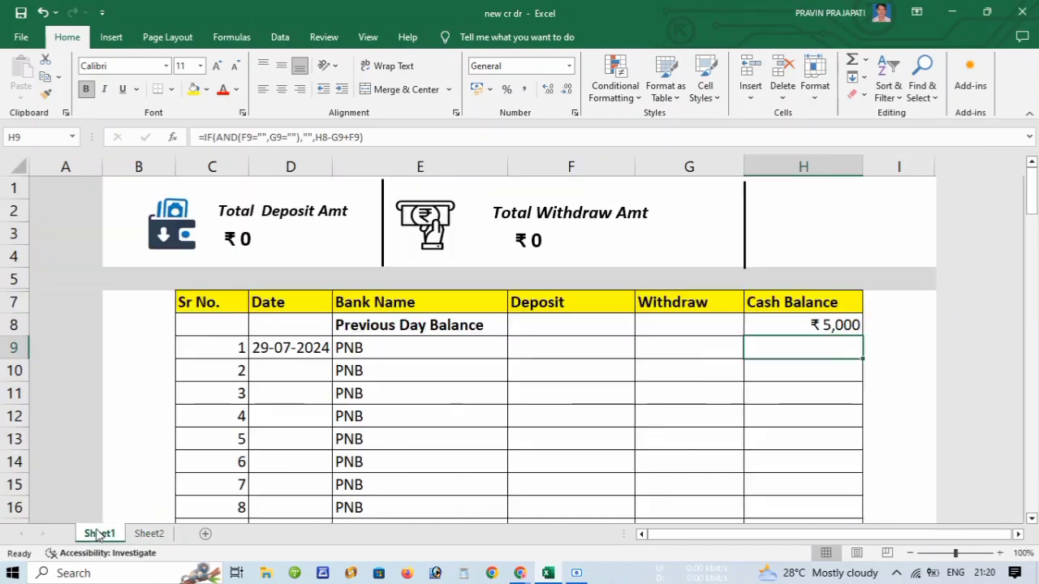
# - On Sheet1, replace the bank name for serial number 2 with UBI
pyautogui.click(99, 533)
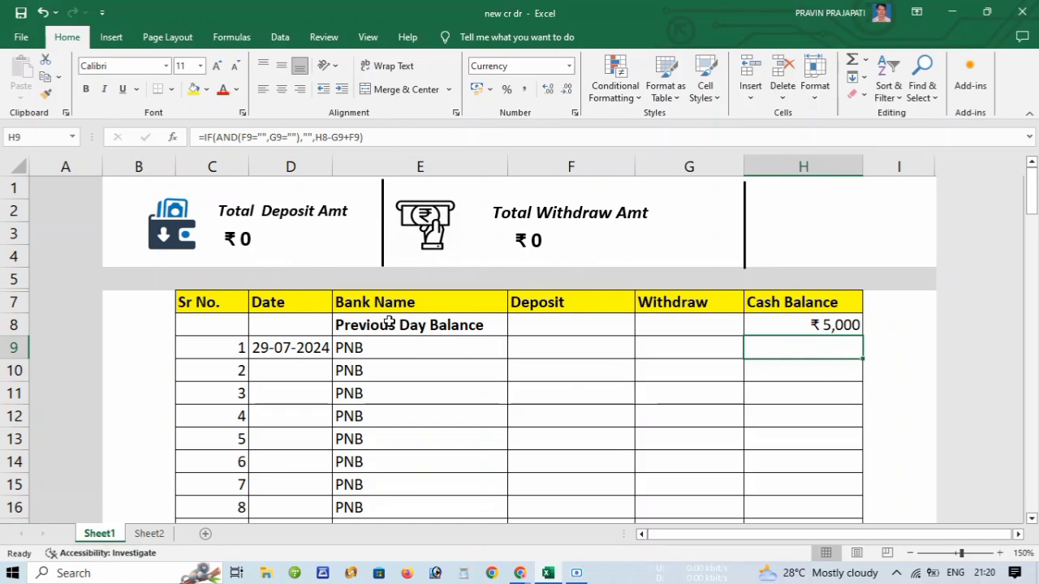
pyautogui.scroll(-1, 390, 323)
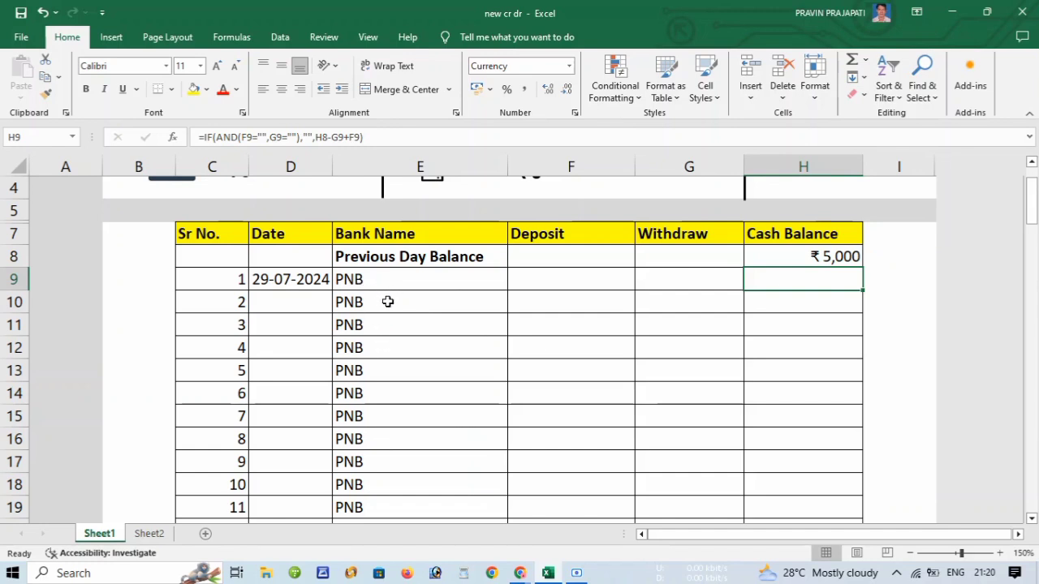
pyautogui.click(388, 301)
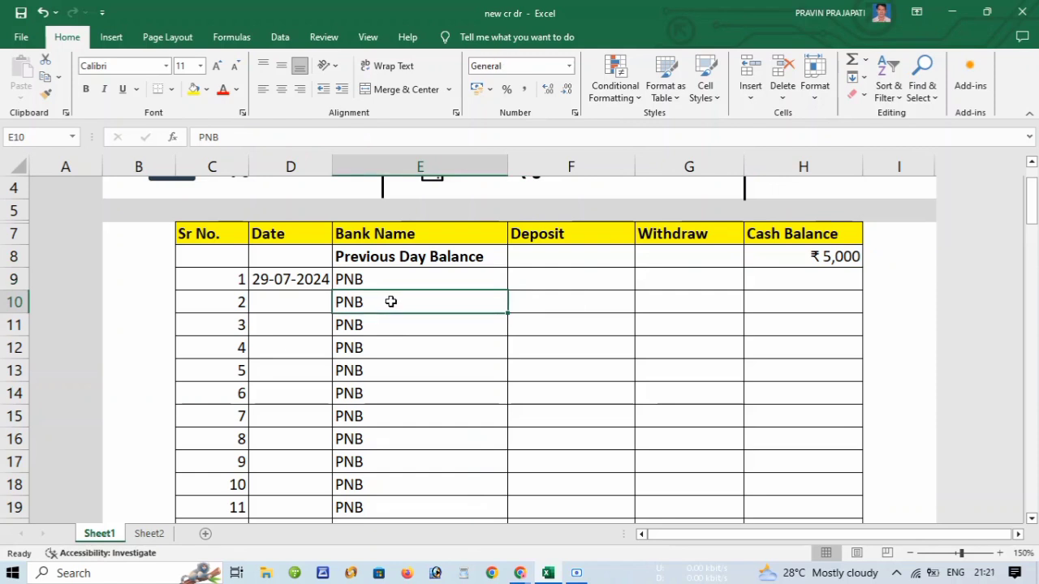
pyautogui.press('BackSpace')
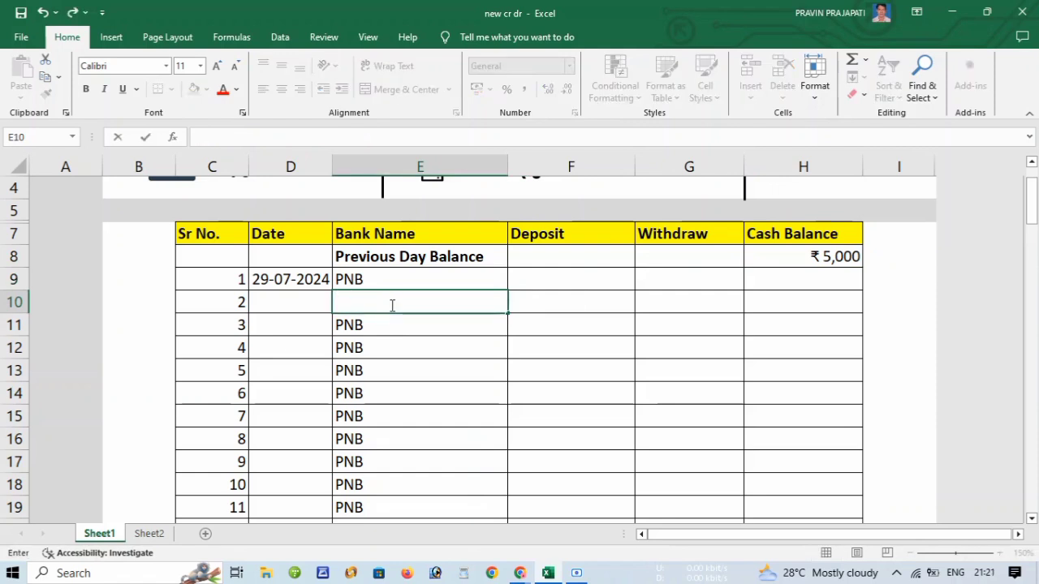
pyautogui.write('ubi')
pyautogui.press('BackSpace')
pyautogui.press('BackSpace')
pyautogui.press('BackSpace')
pyautogui.write('UBI')
pyautogui.press('Return')
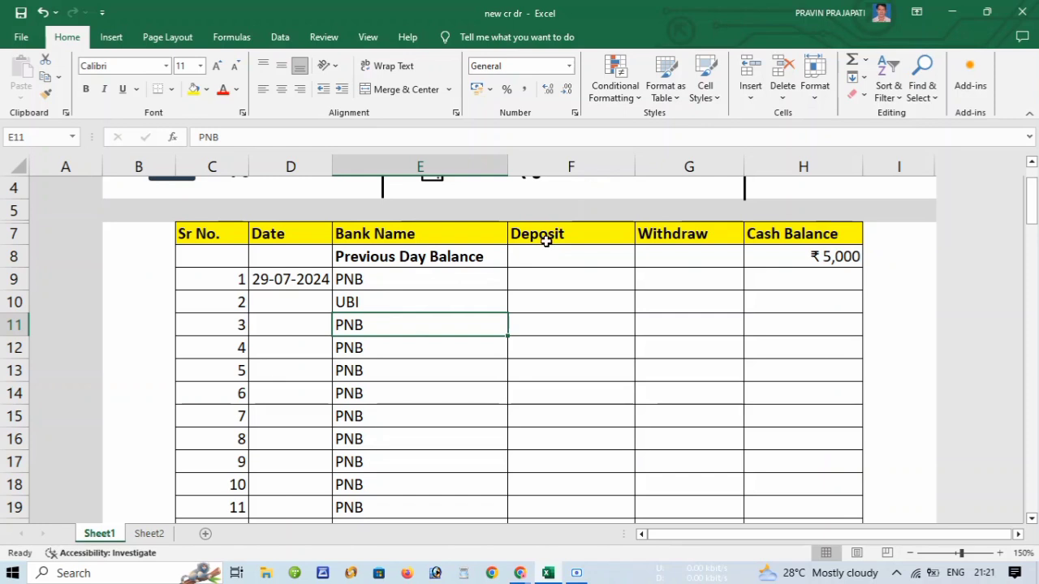
# - Change the date of the serial number 1 entry to 30-07-2024
pyautogui.scroll(1, 700, 276)
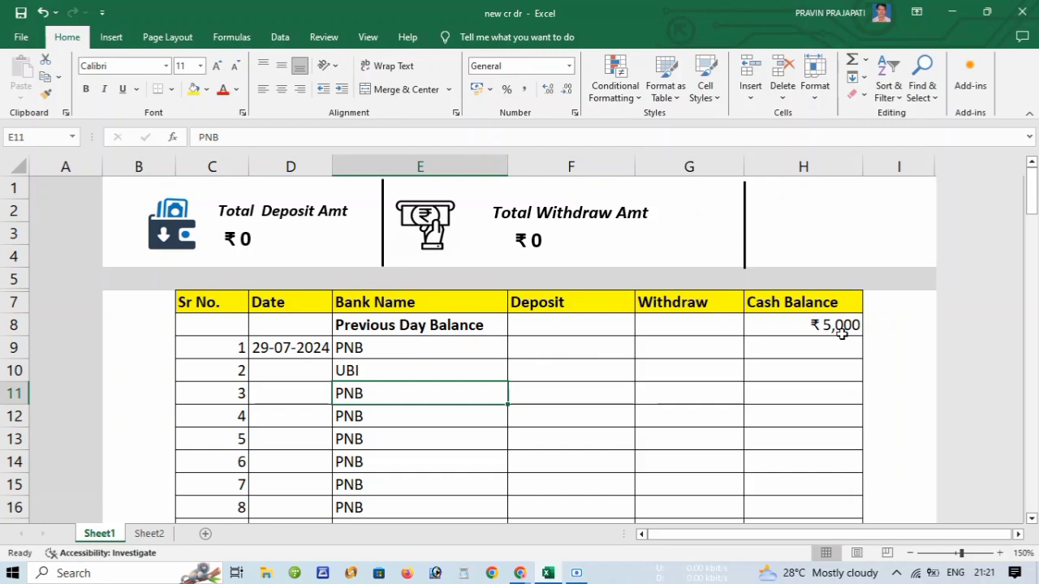
pyautogui.click(549, 350)
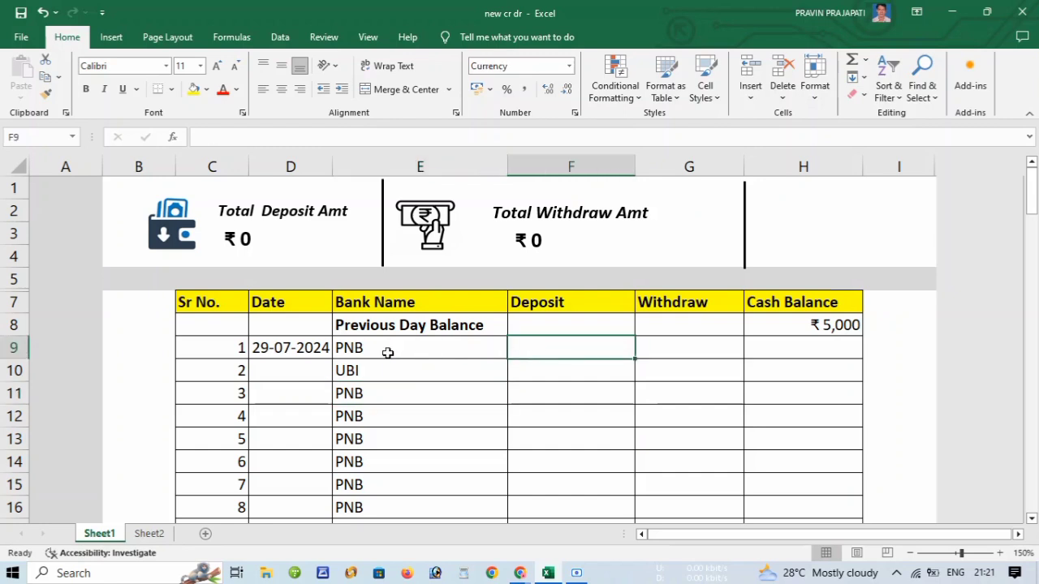
pyautogui.click(265, 351)
pyautogui.doubleClick(266, 350)
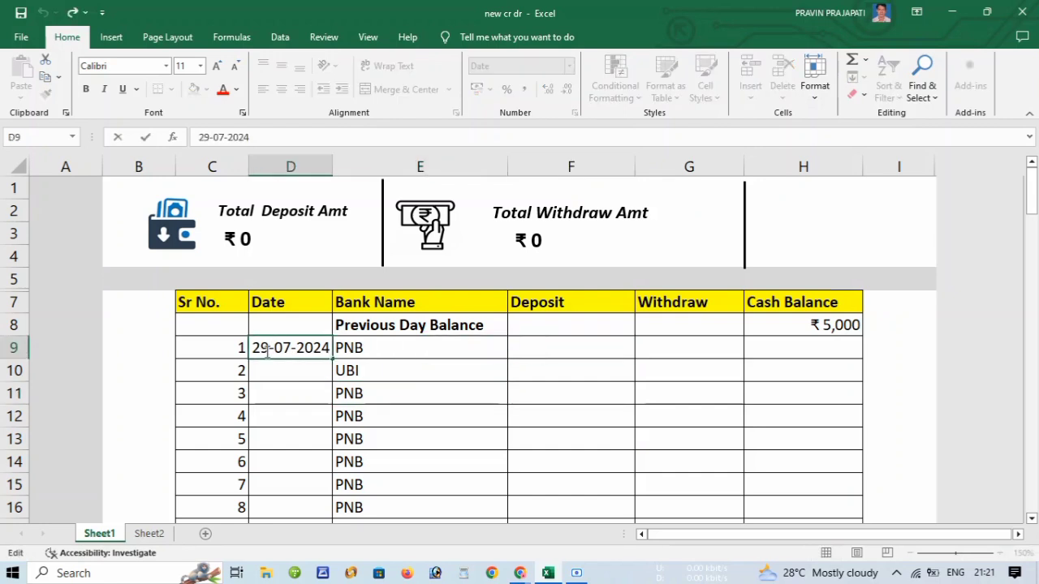
pyautogui.press('BackSpace')
pyautogui.press('BackSpace')
pyautogui.write('30')
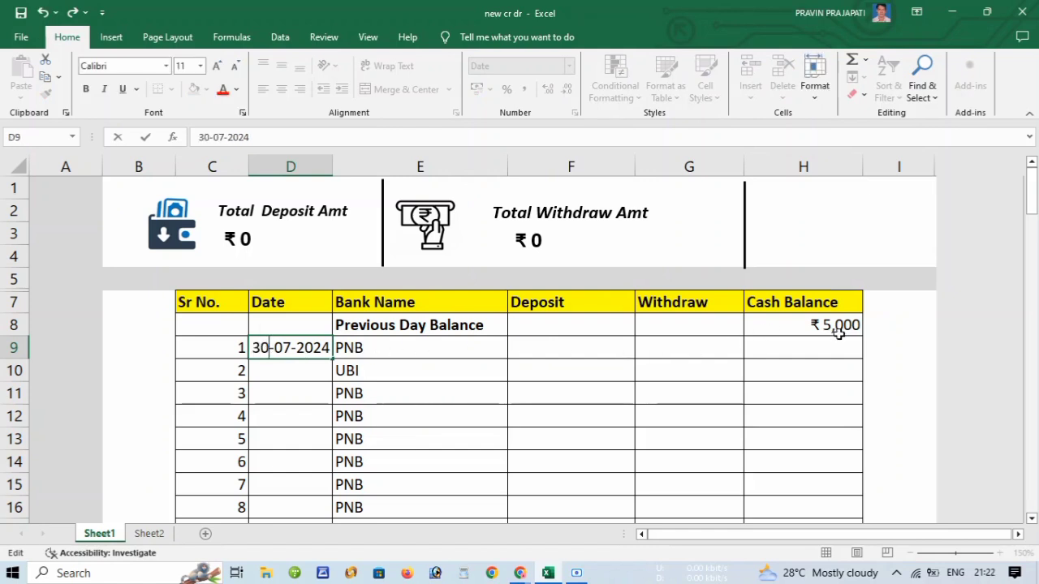
# - Enter a deposit of 100 for the PNB entry with serial number 1
pyautogui.click(534, 347)
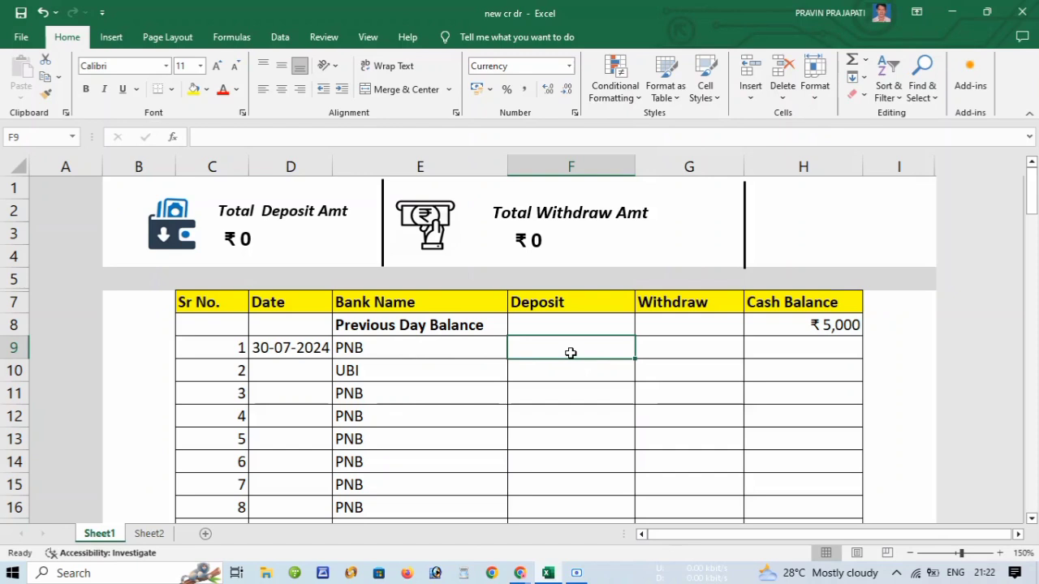
pyautogui.write('10')
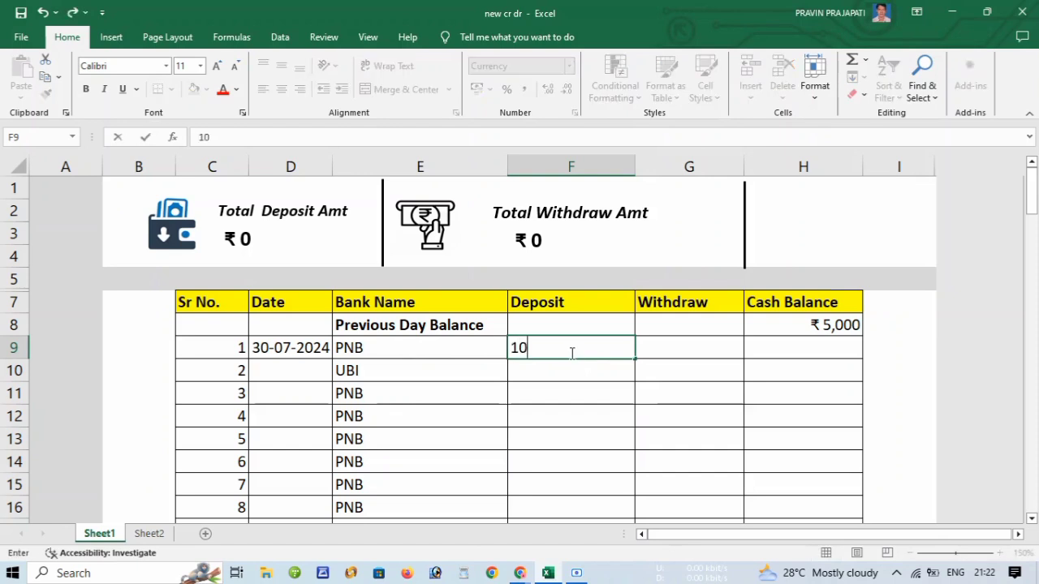
pyautogui.write('0')
pyautogui.press('Return')
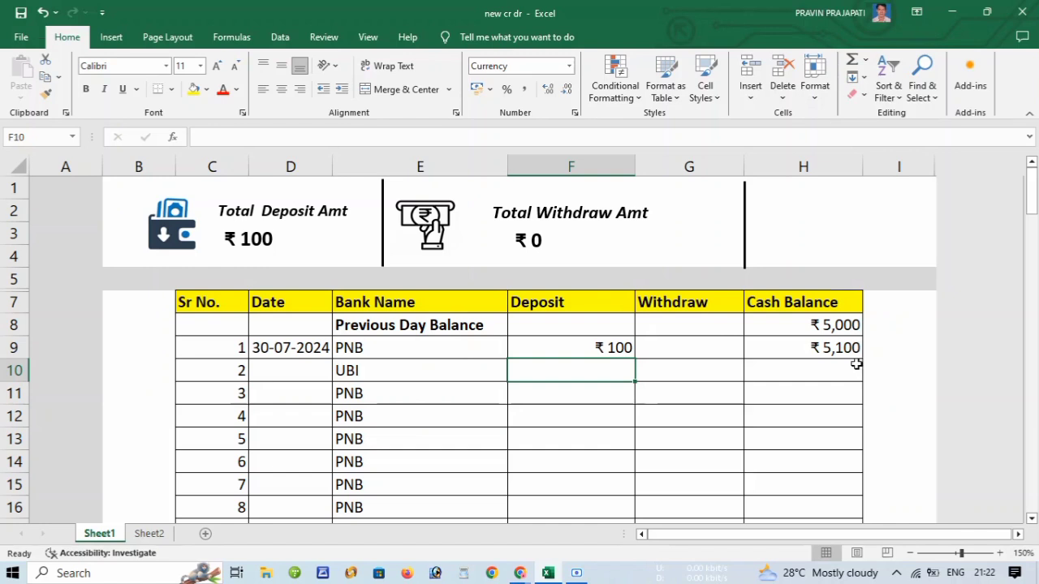
# - Enter a withdrawal of 1000 for the UBI entry with serial number 2
pyautogui.click(665, 375)
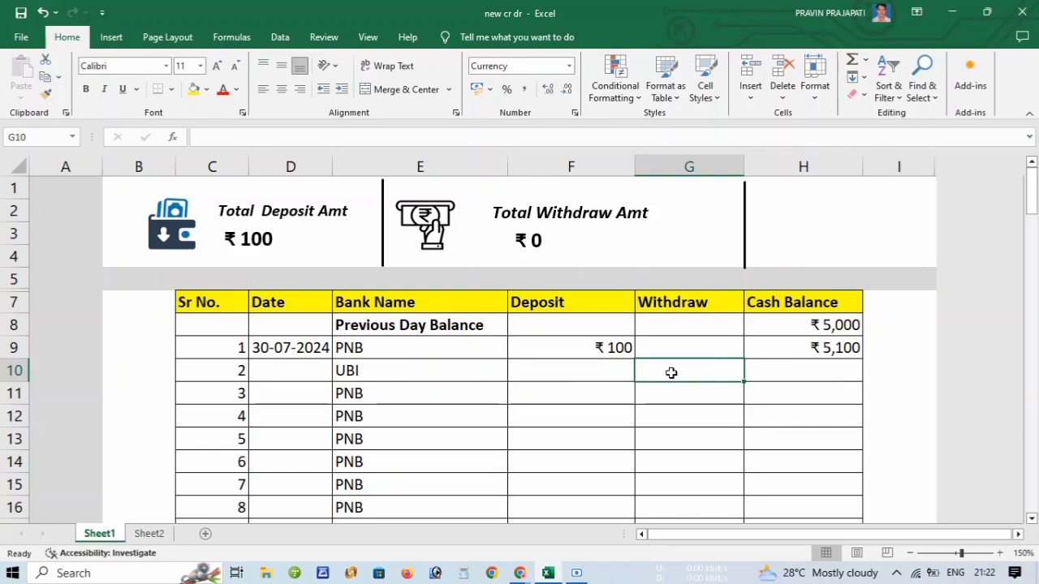
pyautogui.write('10')
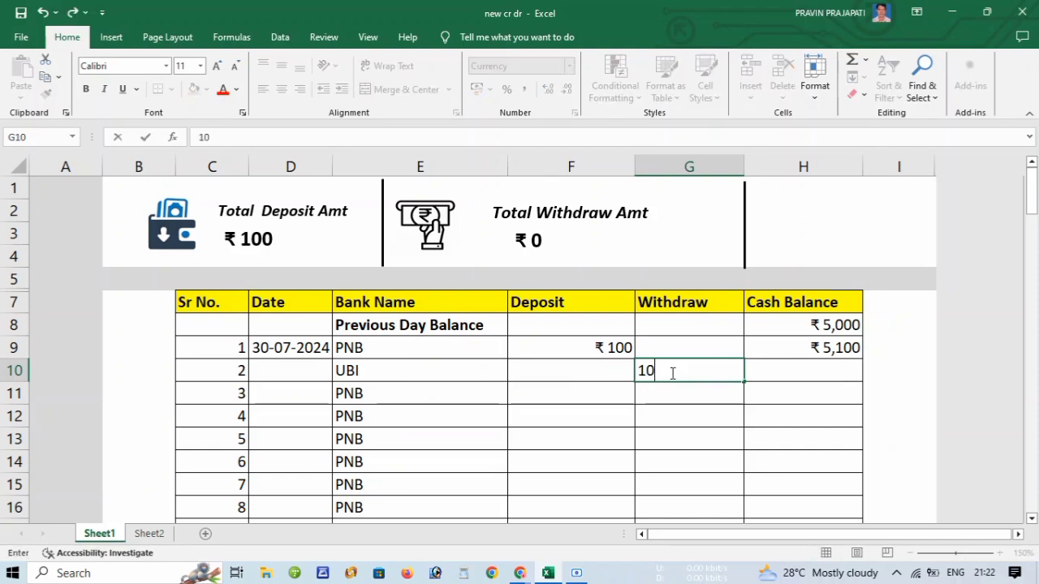
pyautogui.write('00')
pyautogui.press('Return')
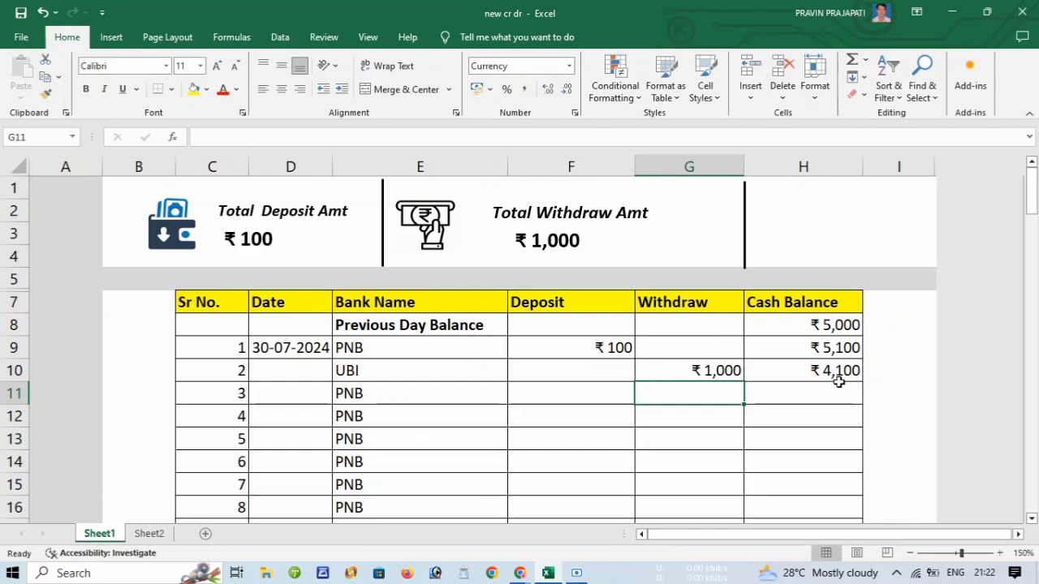
# - Enter a deposit of 10000 for the PNB entry with serial number 3
pyautogui.click(552, 398)
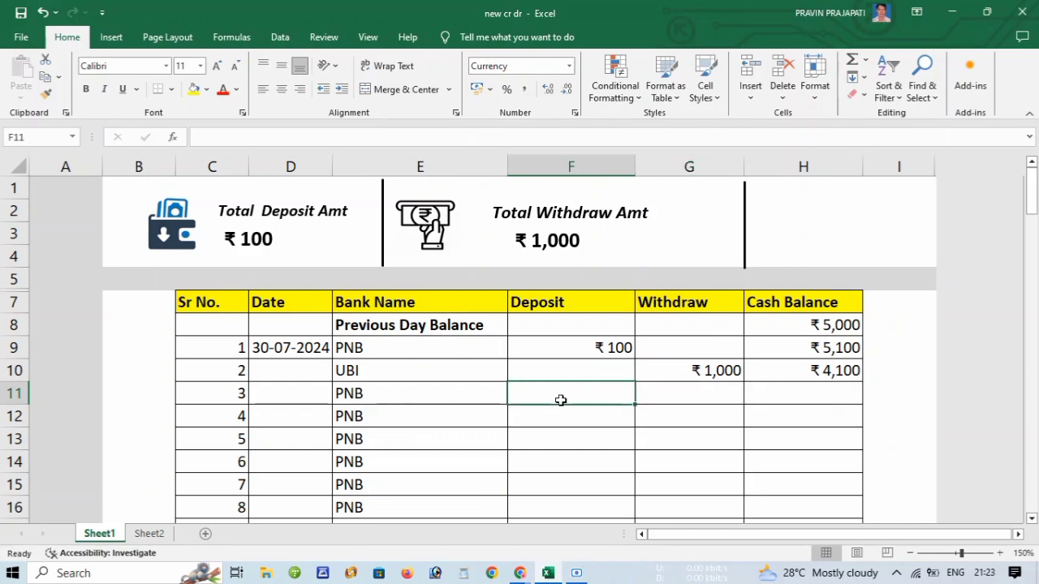
pyautogui.write('1')
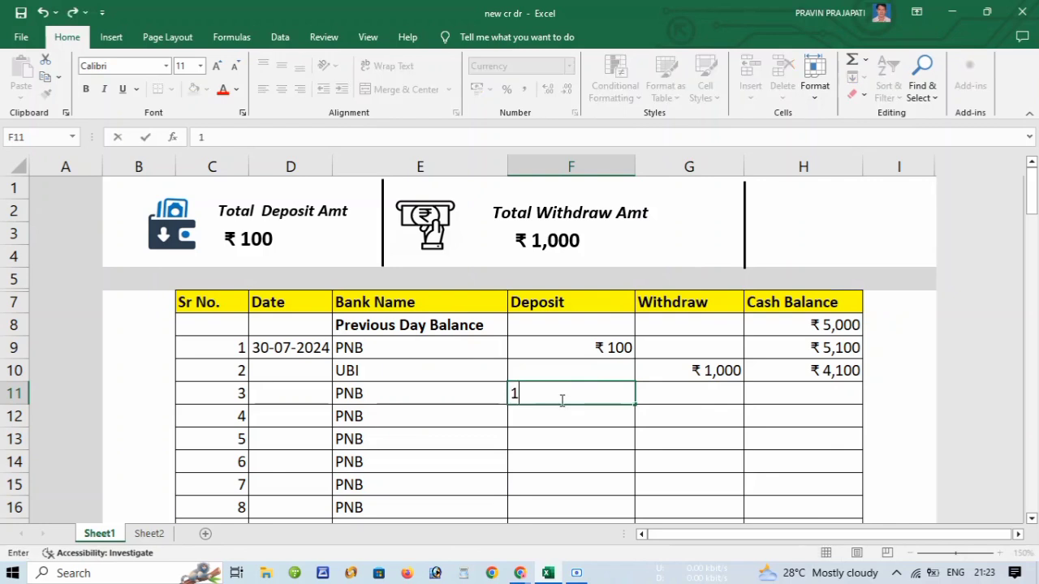
pyautogui.write('0000')
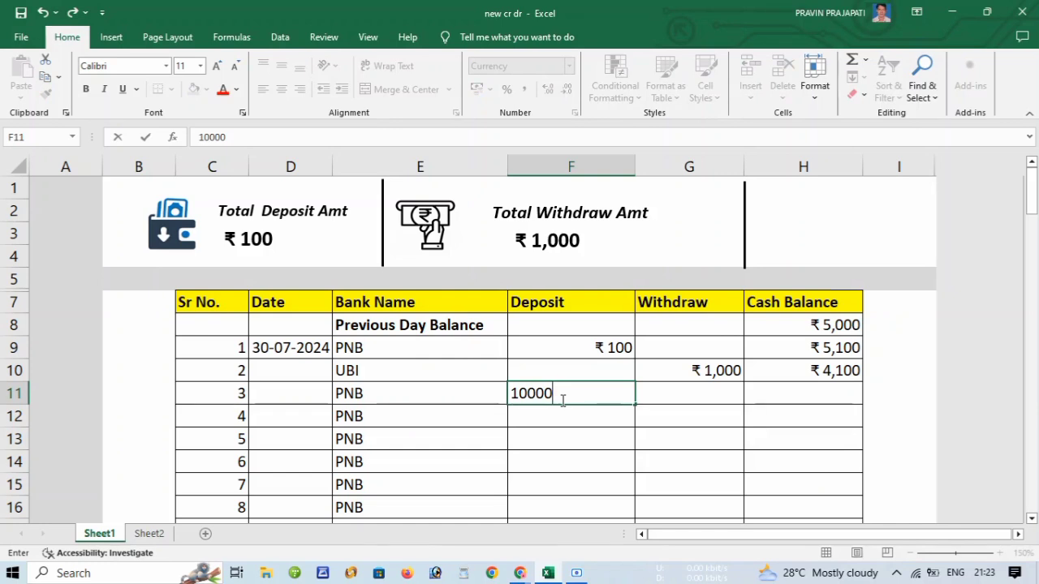
pyautogui.press('Return')
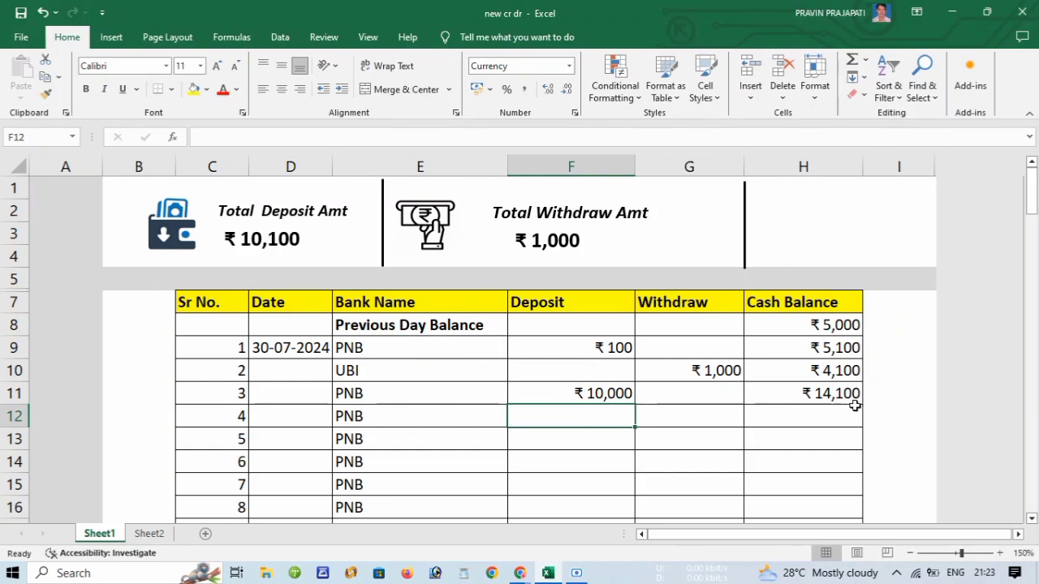
# - Replace the bank name for serial number 4 with SBI
pyautogui.click(384, 420)
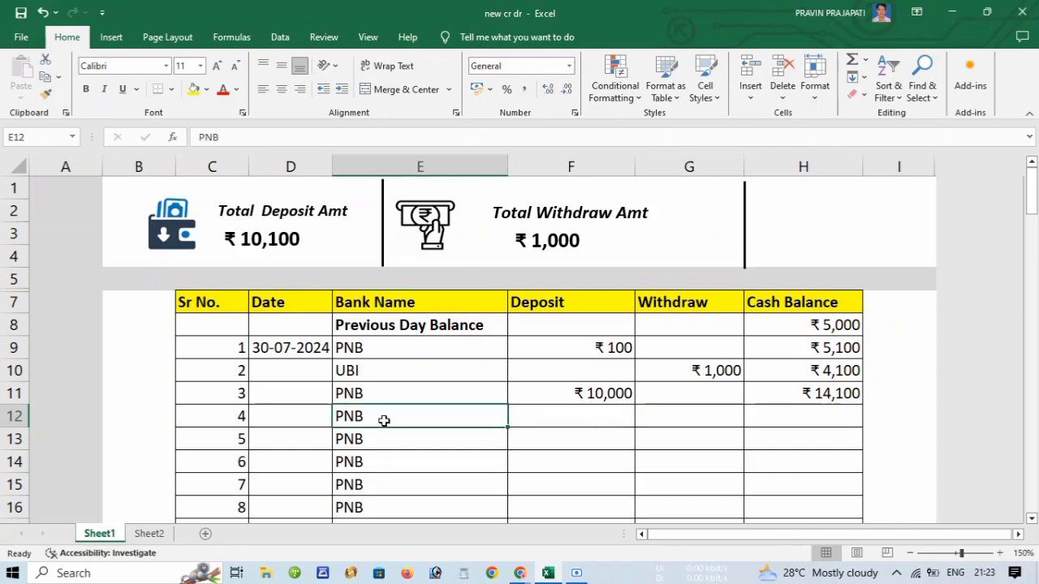
pyautogui.press('BackSpace')
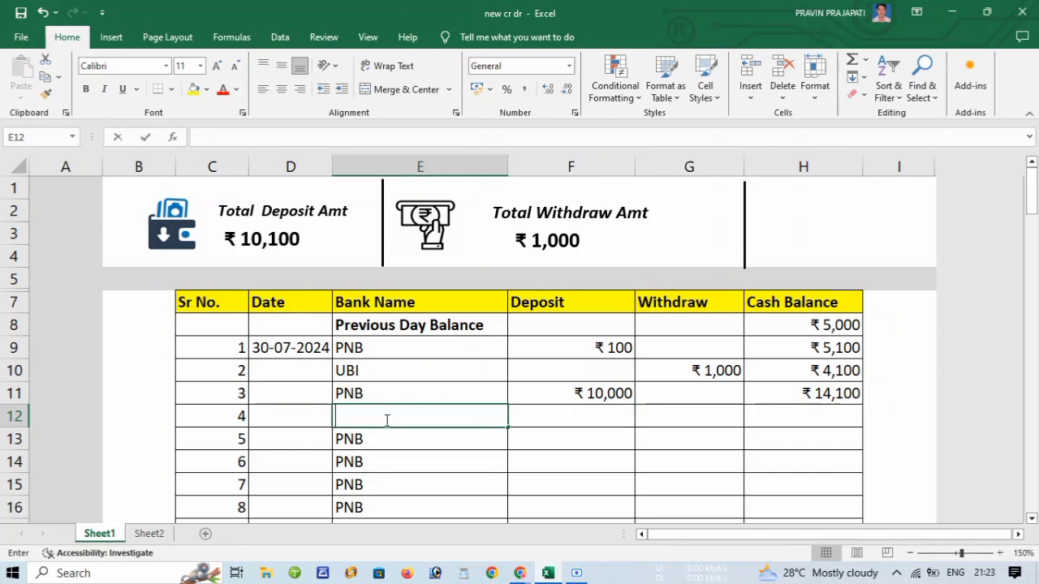
pyautogui.write('SBI')
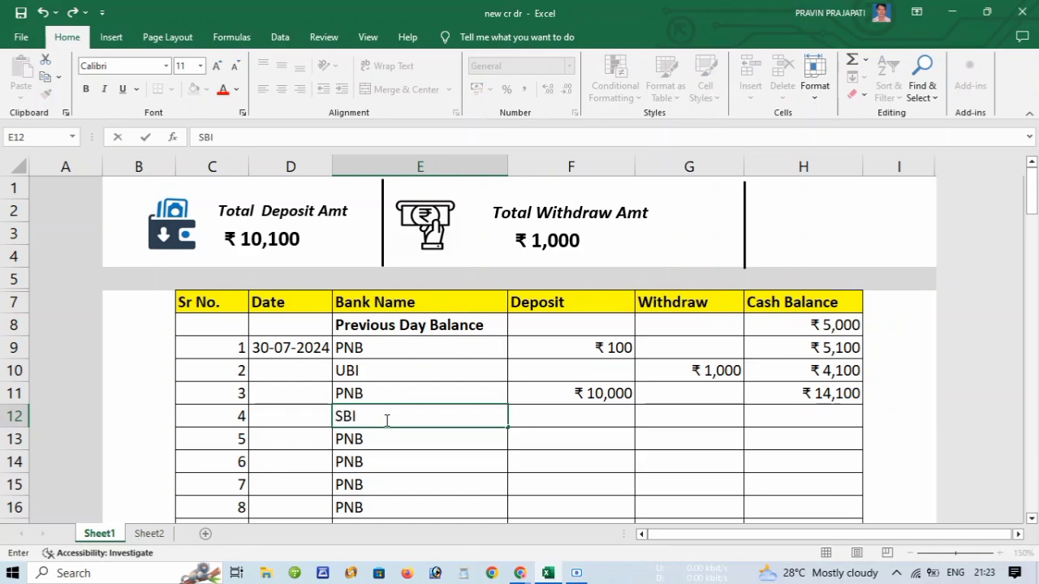
pyautogui.press('Return')
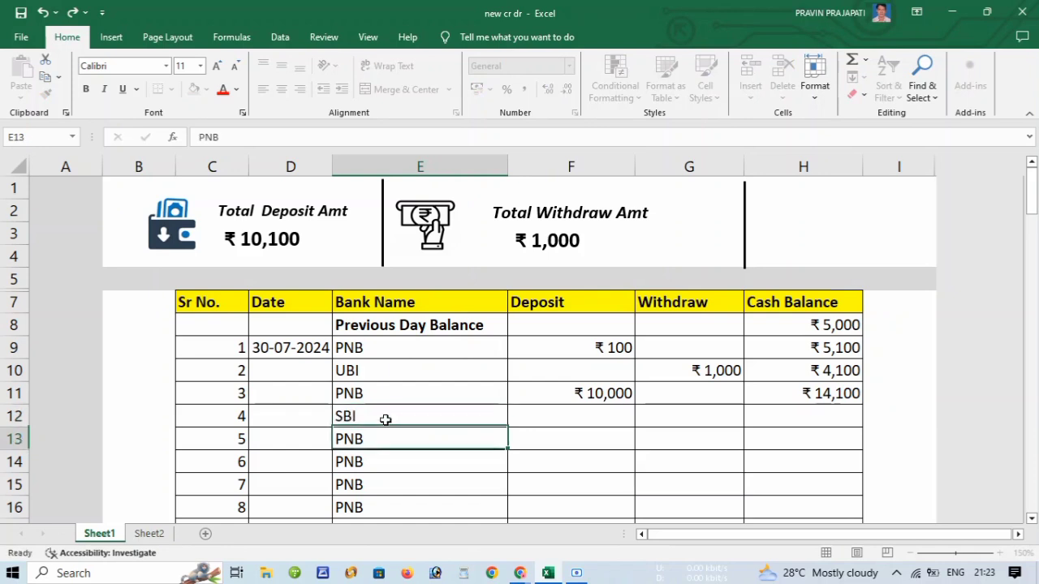
# - Enter a withdrawal of 4100 for the SBI entry with serial number 4
pyautogui.click(562, 417)
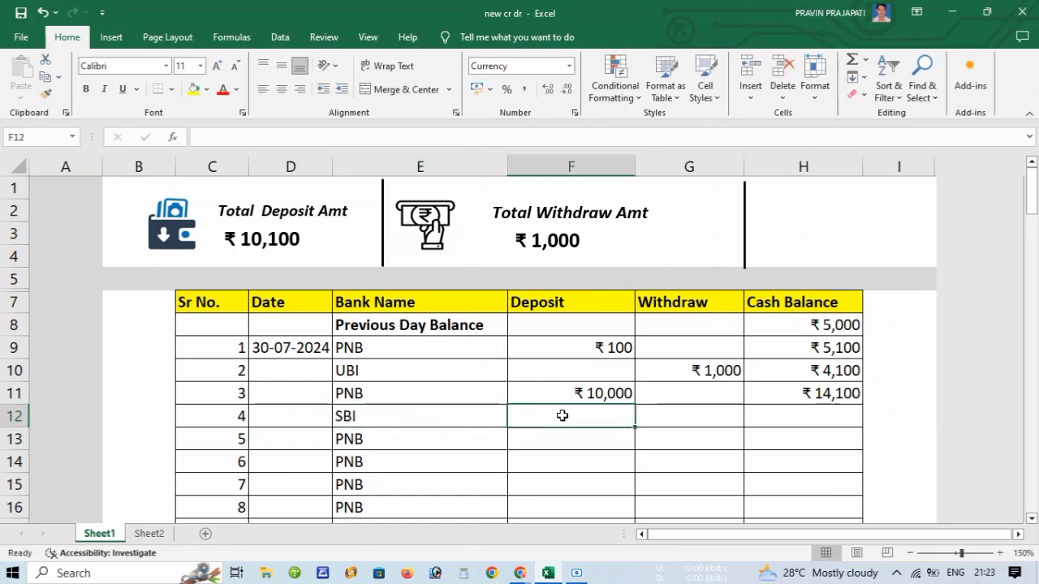
pyautogui.click(677, 413)
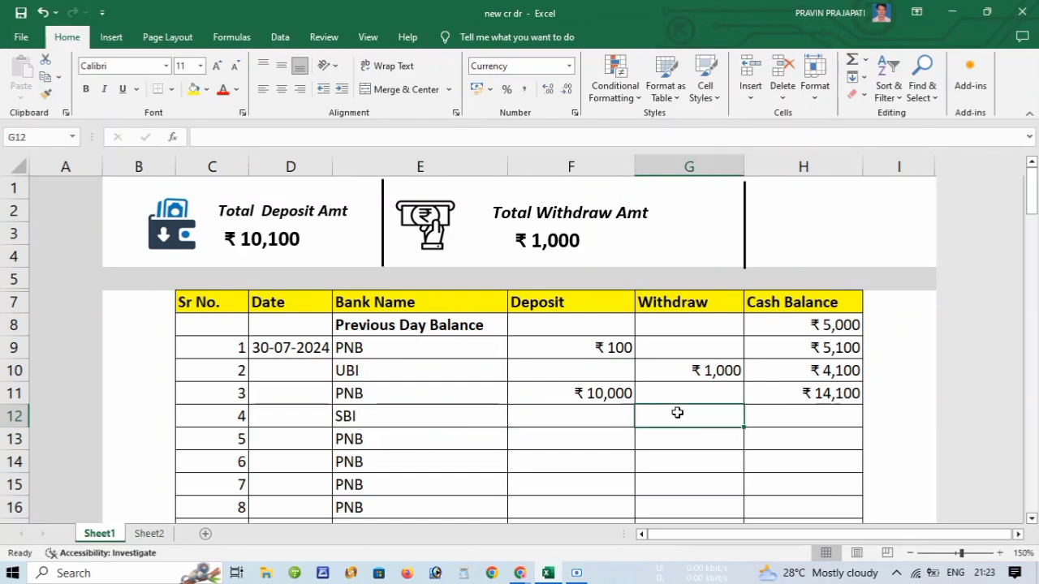
pyautogui.write('410')
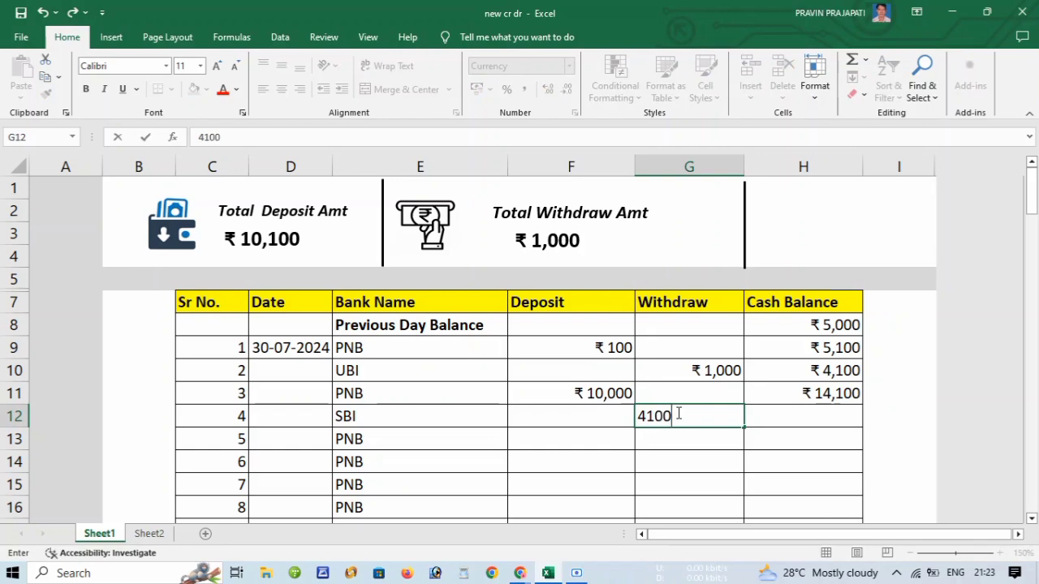
pyautogui.write('0')
pyautogui.press('Return')
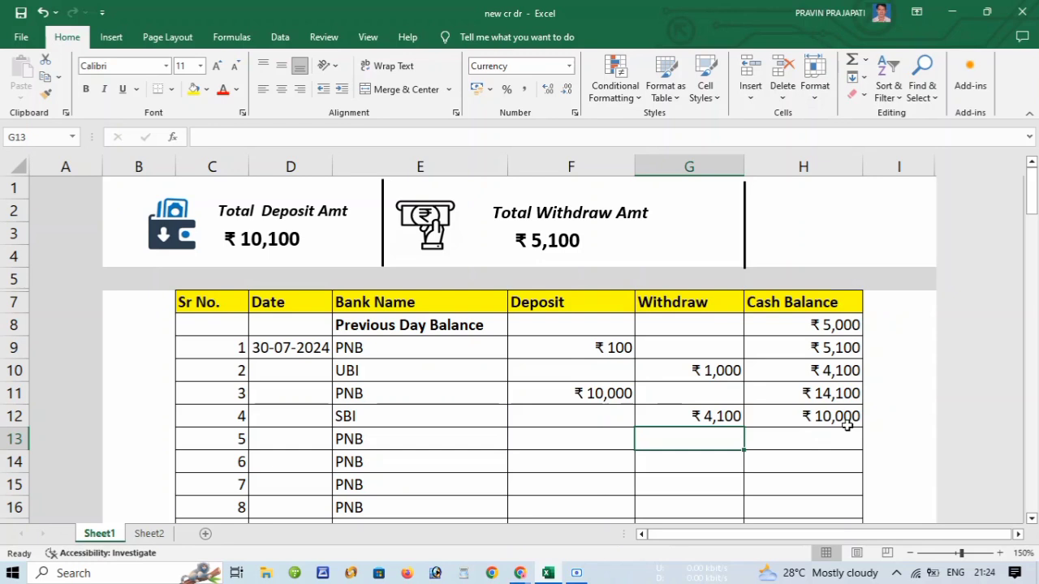
# - Enter a deposit of 2000 for the PNB entry with serial number 5
pyautogui.click(580, 451)
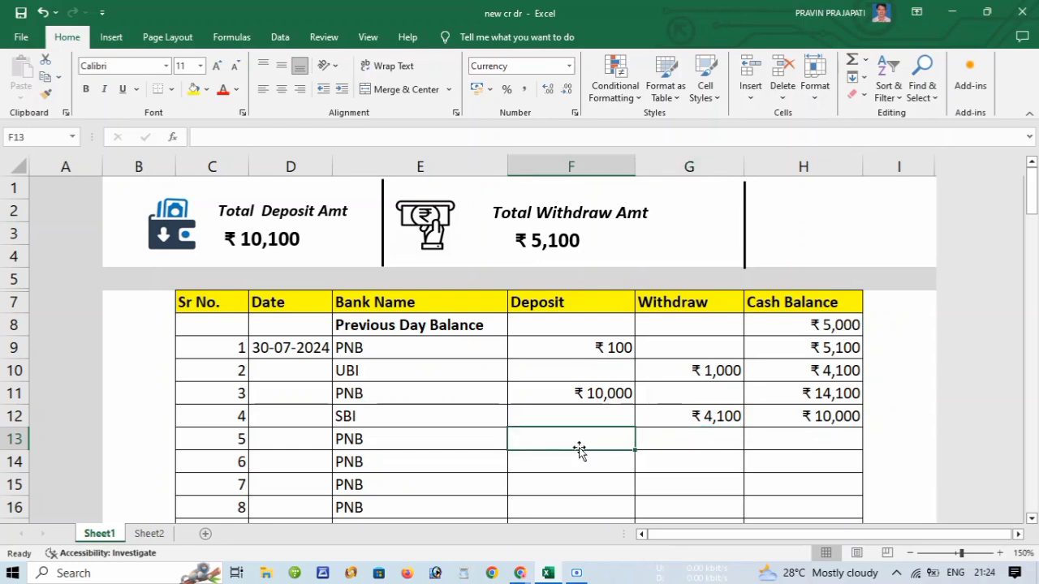
pyautogui.write('2000')
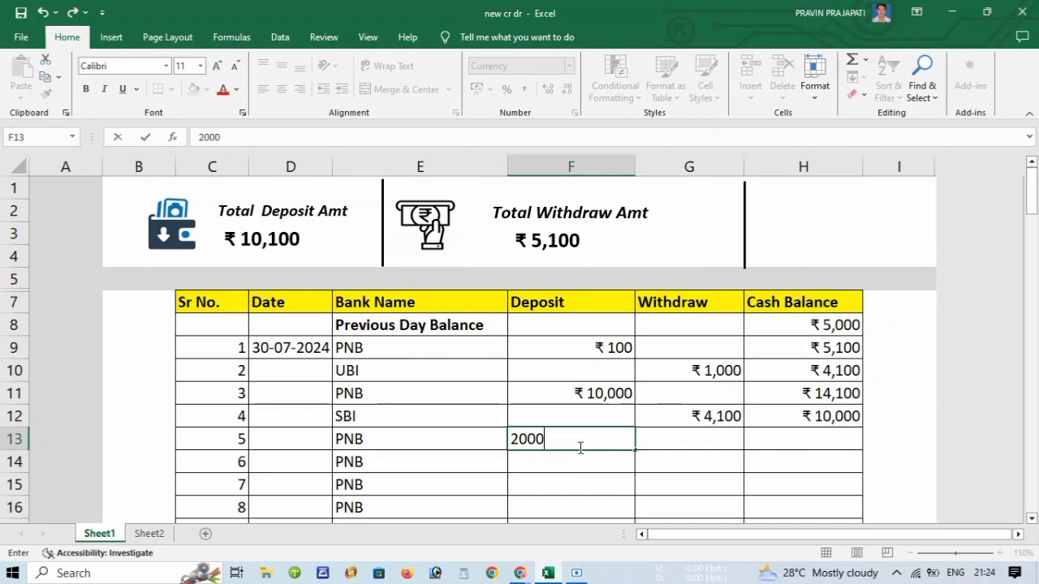
pyautogui.press('Return')
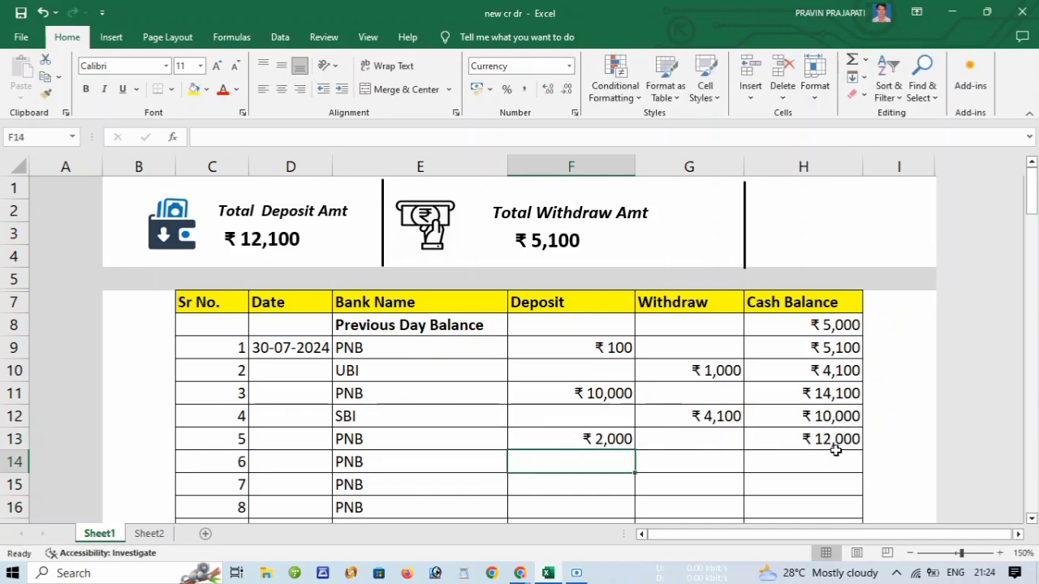
# - Replace the bank name for serial number 6 with UBI
pyautogui.click(431, 472)
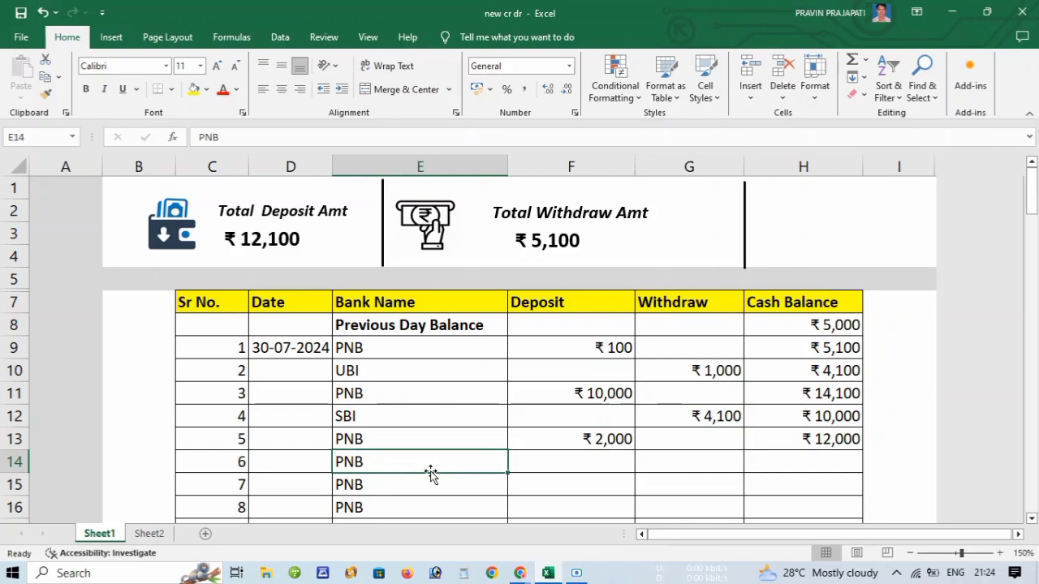
pyautogui.press('BackSpace')
pyautogui.write('UBI')
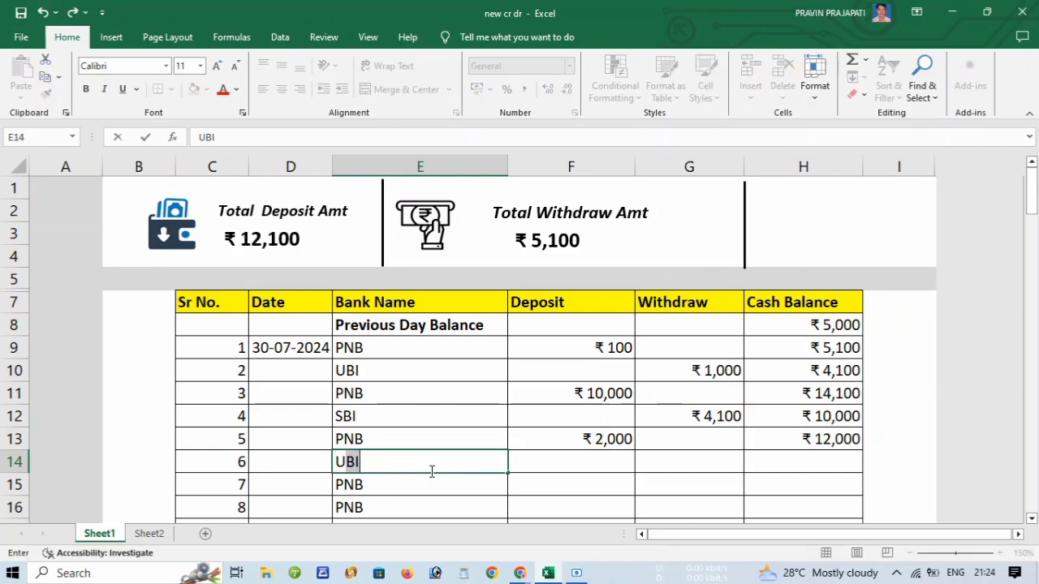
pyautogui.press('Return')
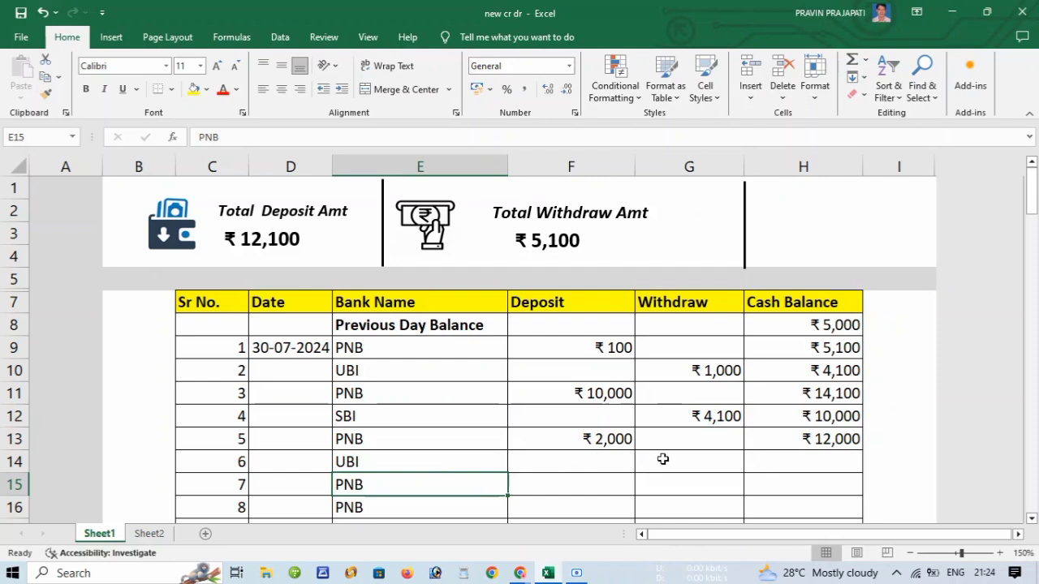
# - Enter a withdrawal of 2000 for the UBI entry with serial number 6
pyautogui.click(692, 459)
pyautogui.write('2000')
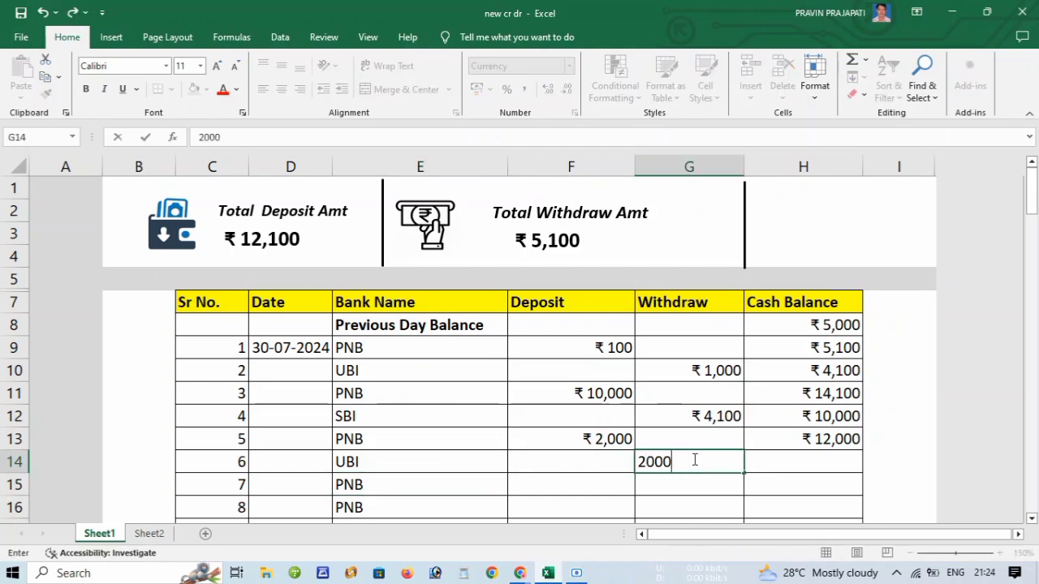
pyautogui.press('Return')
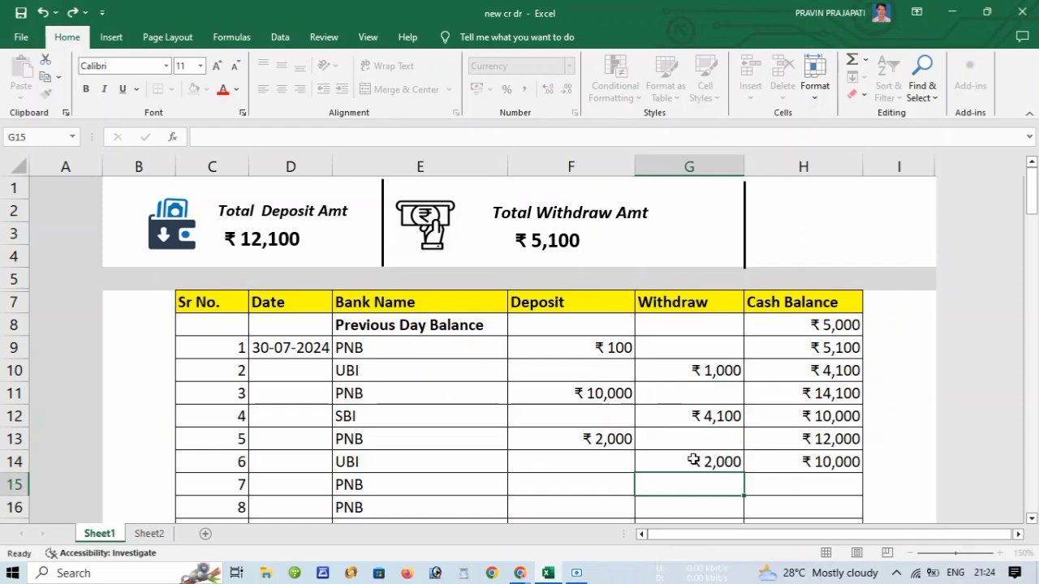
# - Examine the register's running cash balances, the balance formula for serial number 6, and the total deposit and withdrawal amounts
pyautogui.scroll(-1, 806, 464)
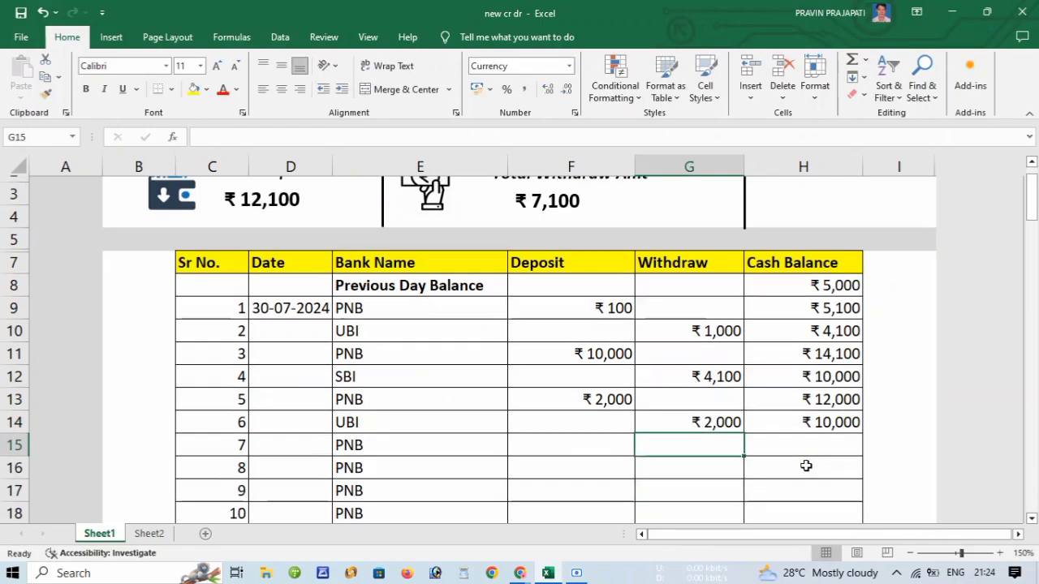
pyautogui.scroll(1, 806, 464)
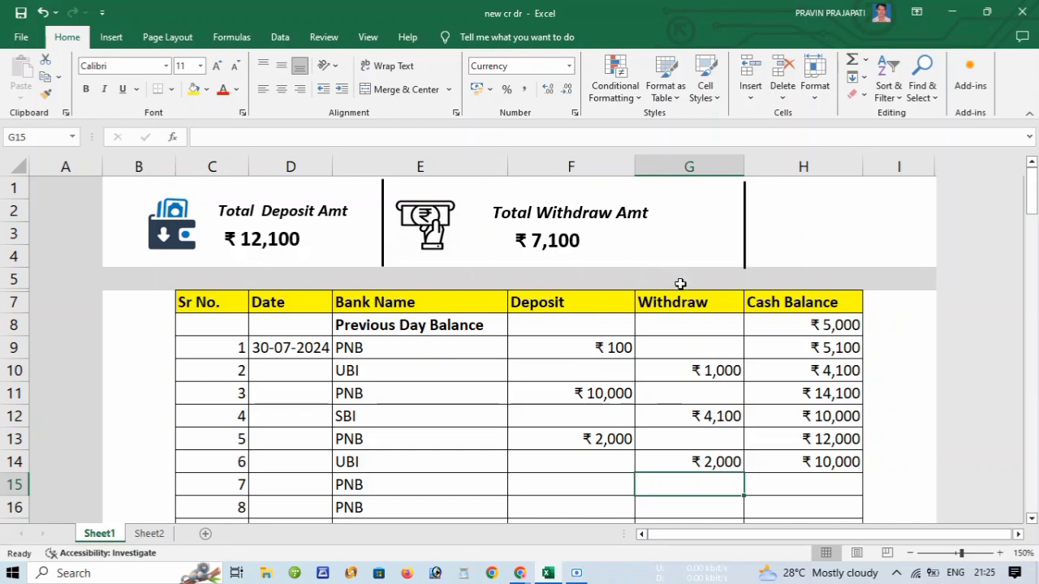
pyautogui.scroll(-1, 622, 263)
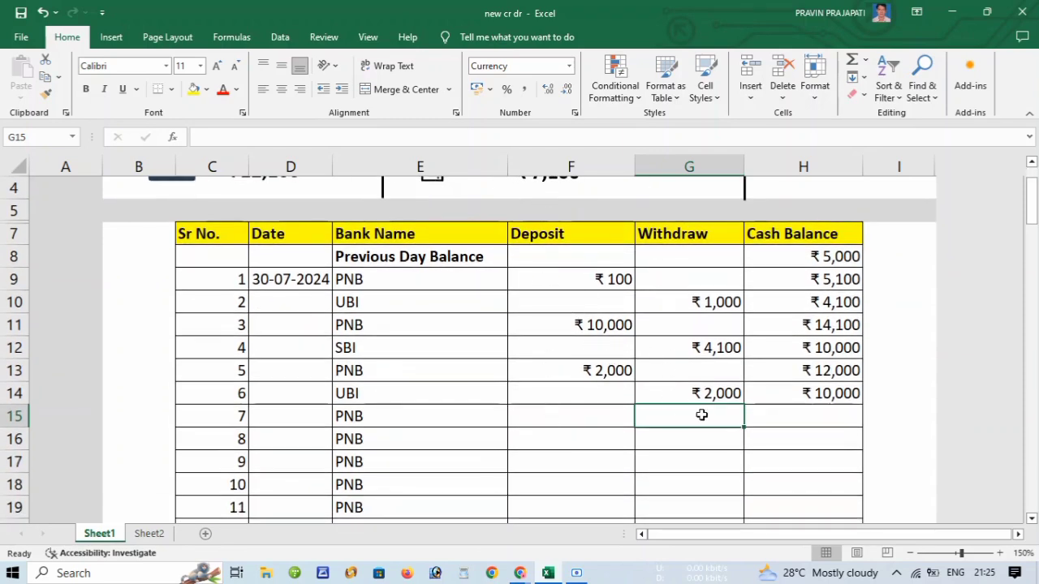
pyautogui.scroll(-1, 805, 373)
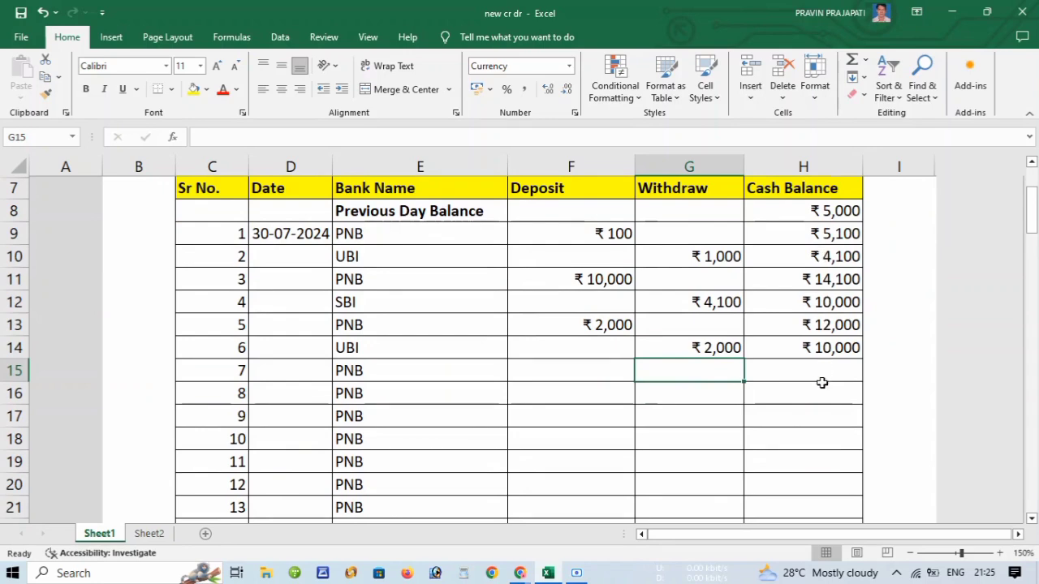
pyautogui.scroll(2, 821, 382)
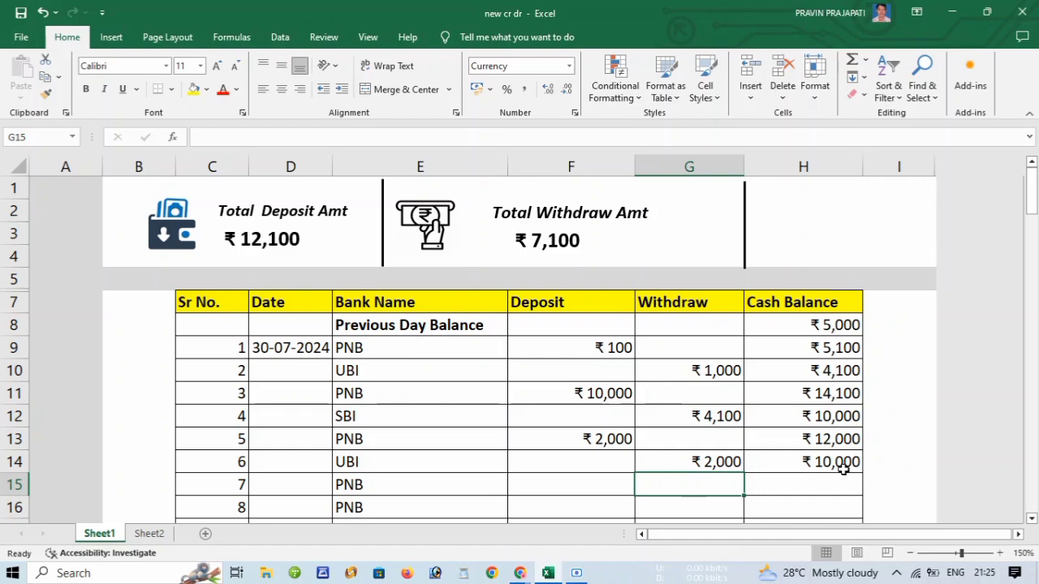
pyautogui.click(767, 462)
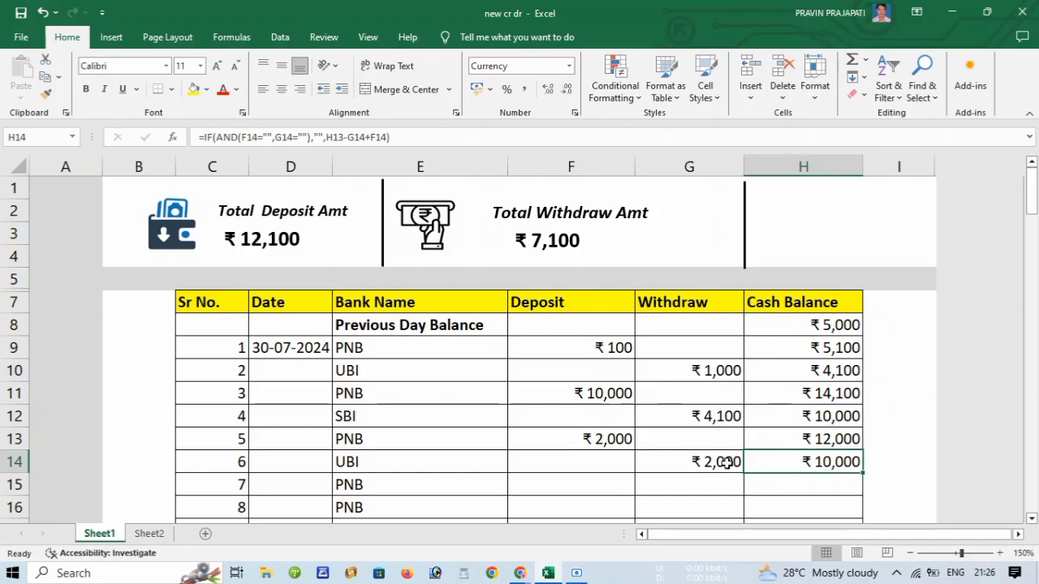
pyautogui.scroll(-2, 628, 464)
pyautogui.scroll(2, 628, 464)
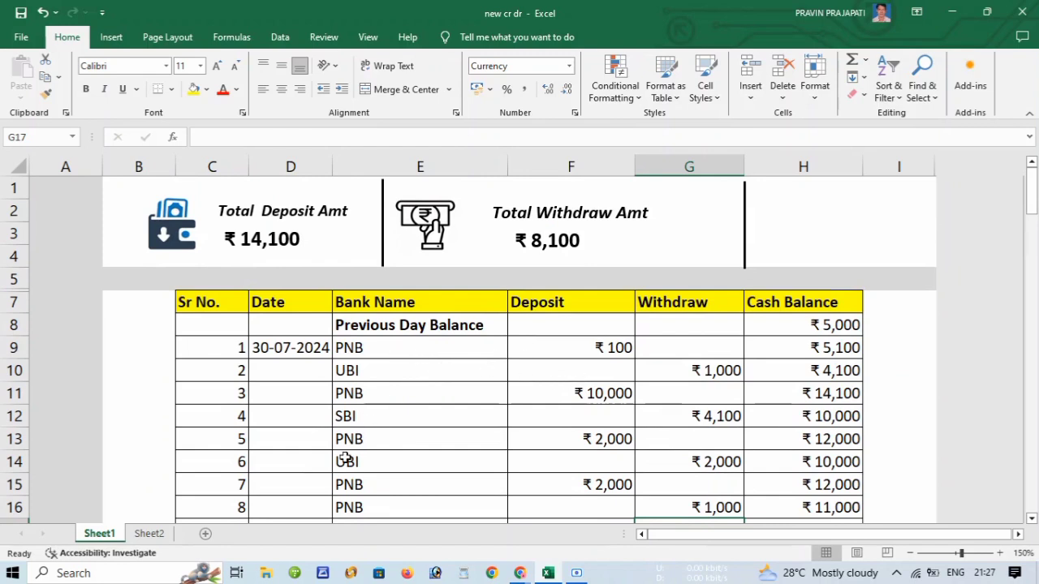
pyautogui.scroll(-1, 295, 513)
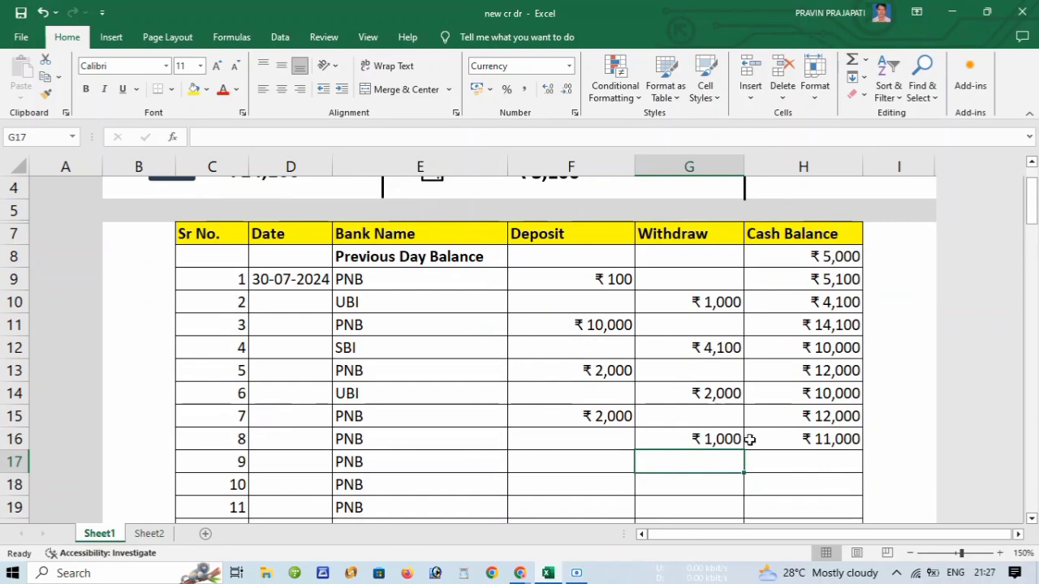
pyautogui.scroll(1, 794, 448)
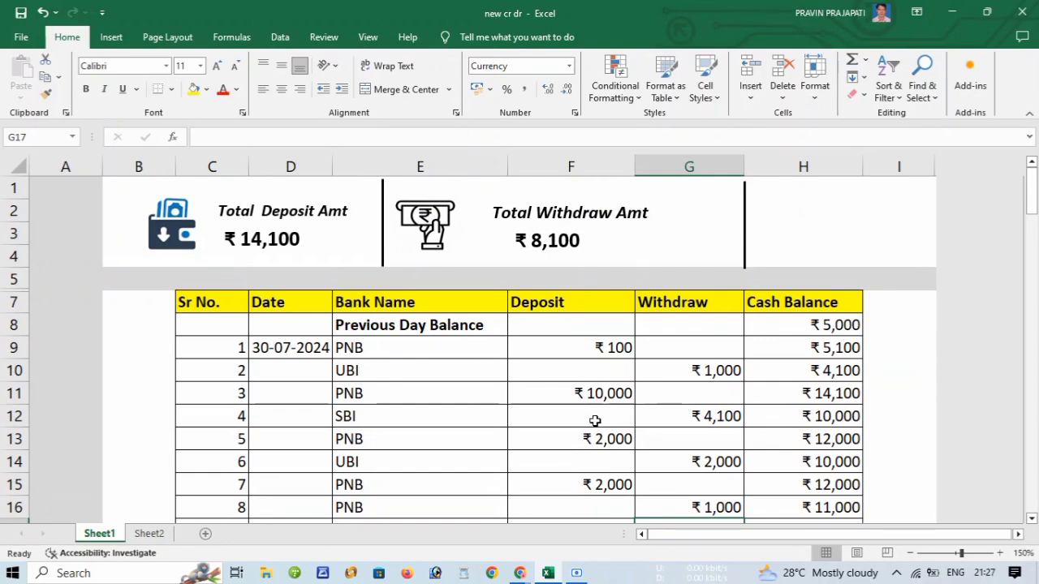
# - In the monthly report on Sheet2, fill the 04-09-2024 row with ACCOUNT 2, PMSBY 1, PMJJBY 1 and APY 1
pyautogui.click(149, 533)
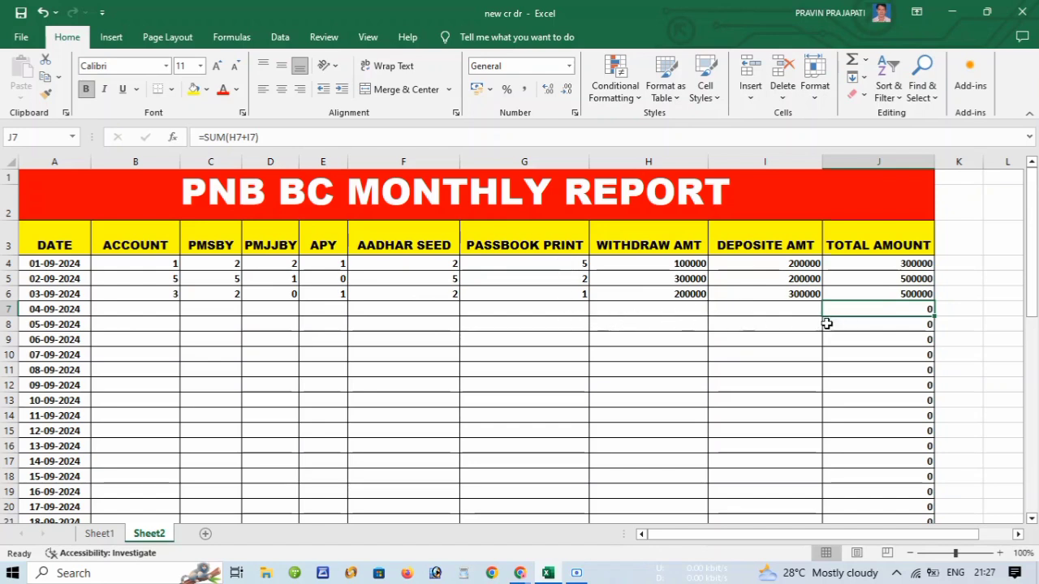
pyautogui.click(132, 310)
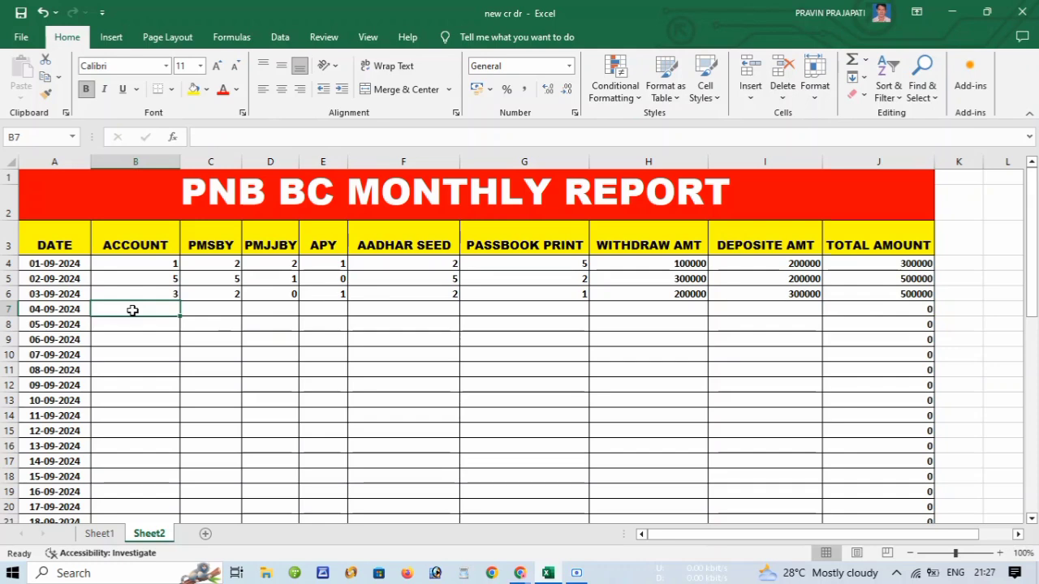
pyautogui.write('2')
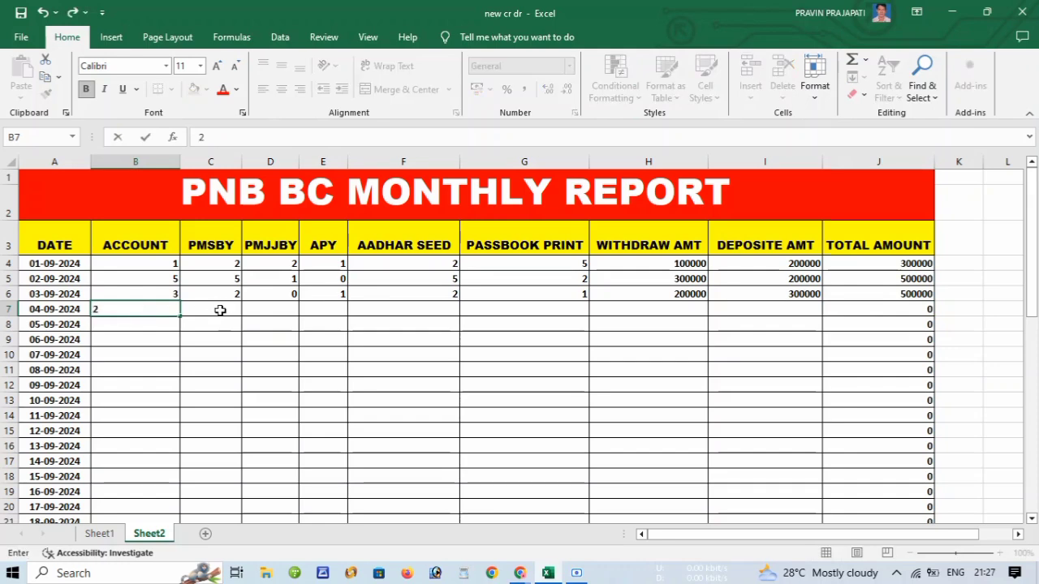
pyautogui.click(220, 310)
pyautogui.write('1')
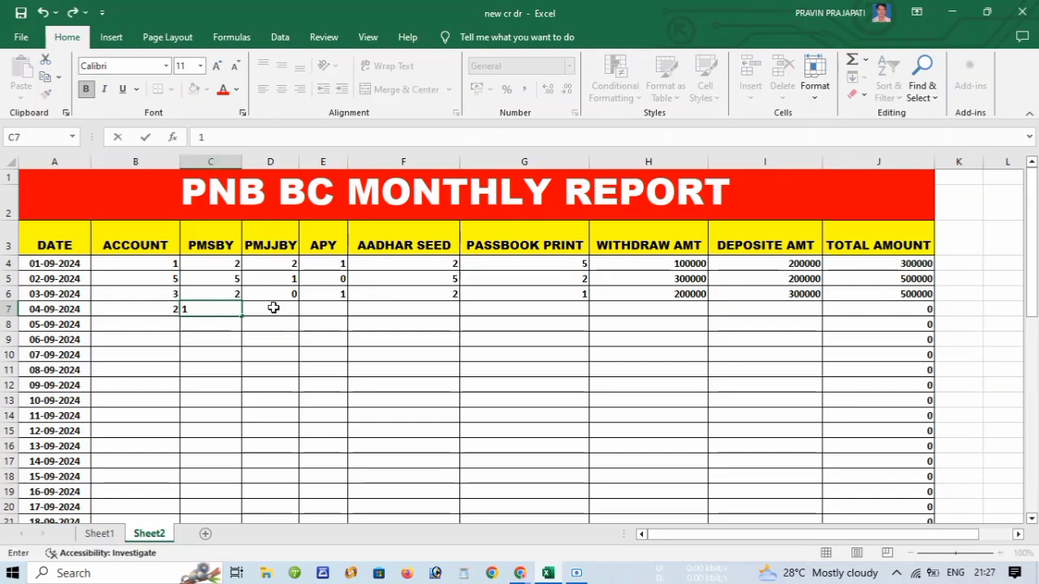
pyautogui.click(274, 310)
pyautogui.write('1')
pyautogui.click(317, 310)
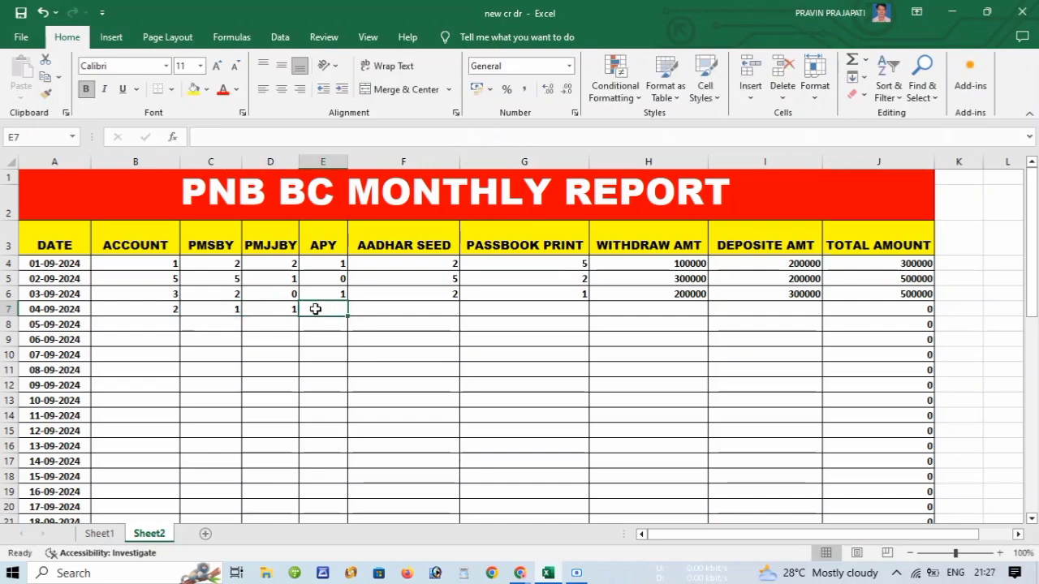
pyautogui.write('1')
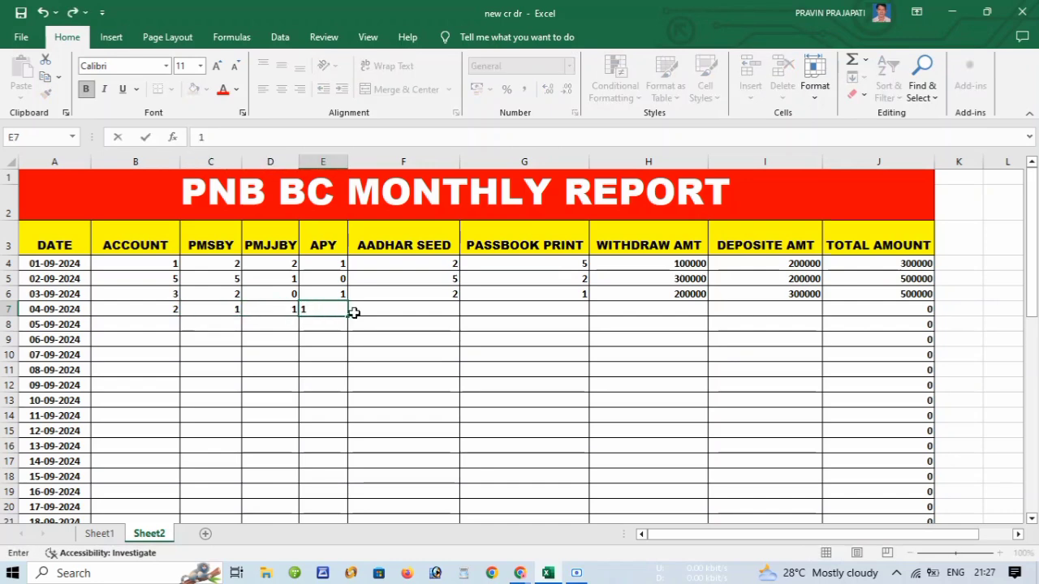
pyautogui.press('Return')
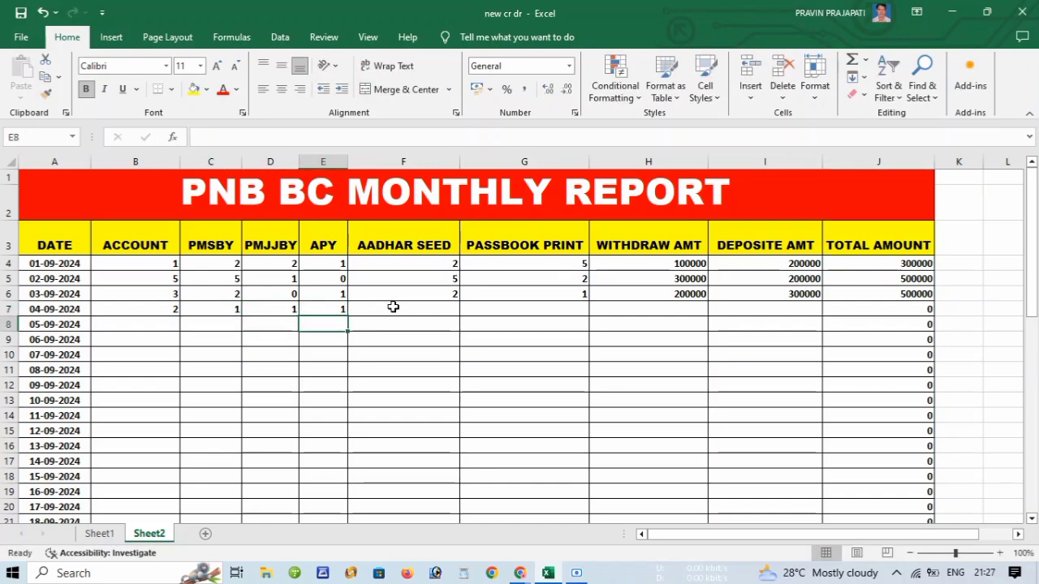
# - Enter 2 for AADHAR SEED and 0 for PASSBOOK PRINT in the 04-09-2024 row
pyautogui.click(397, 308)
pyautogui.write('2')
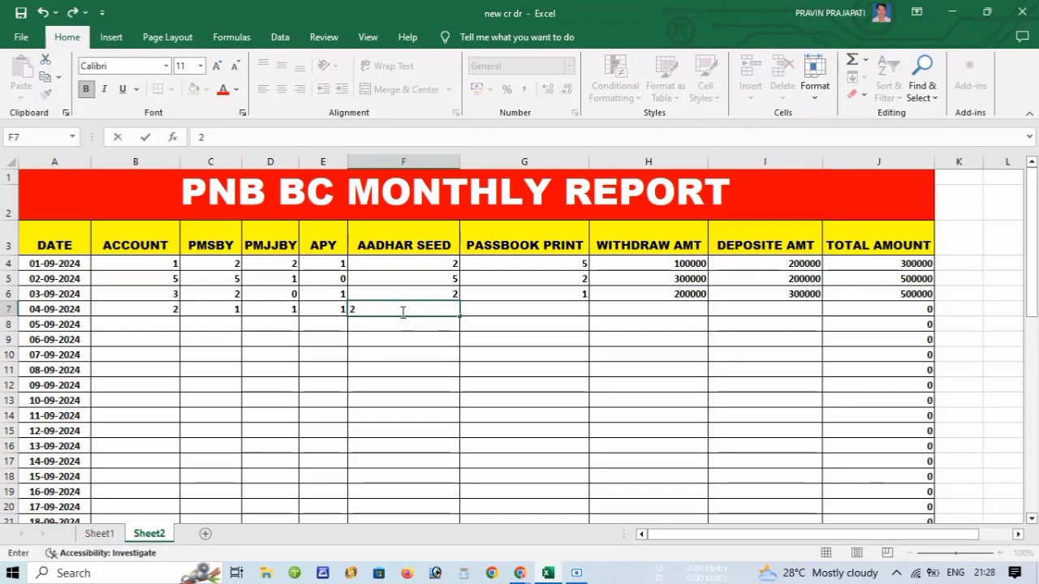
pyautogui.press('Return')
pyautogui.click(514, 304)
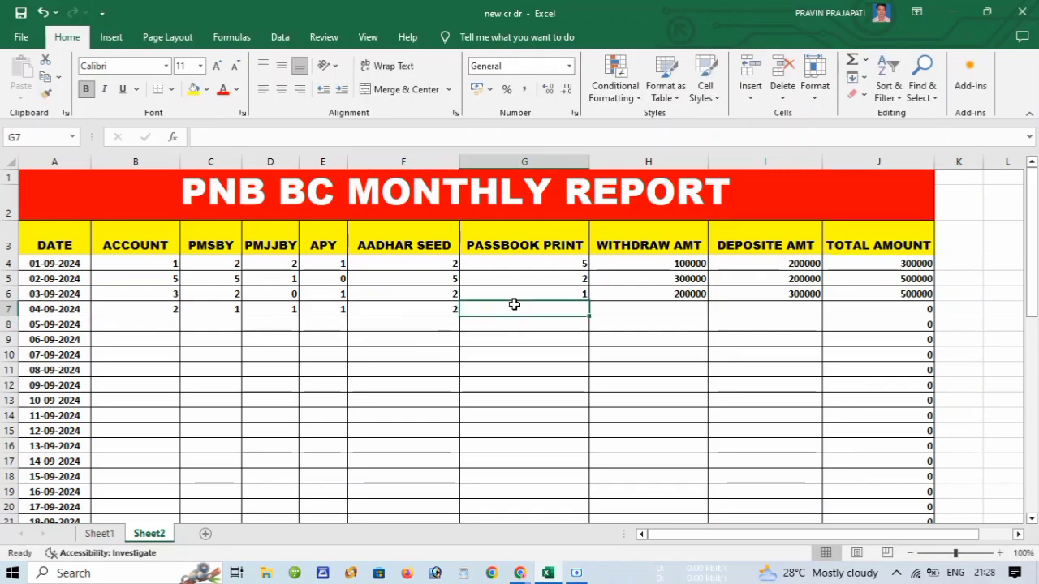
pyautogui.write('0')
pyautogui.press('Return')
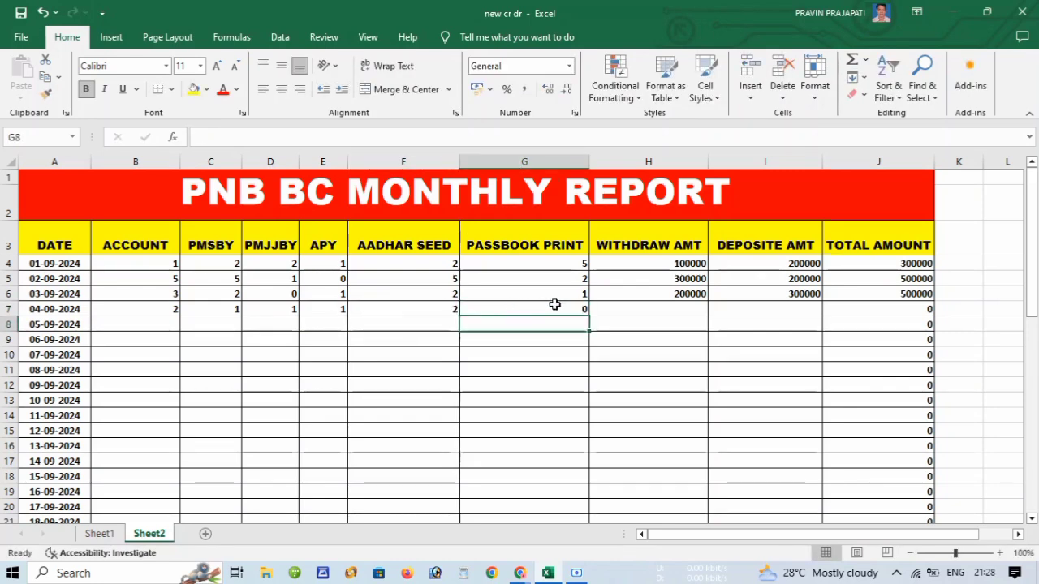
# - Look up the total withdrawal on Sheet1 and enter 8100 as the 04-09-2024 withdrawal amount in the monthly report
pyautogui.click(643, 305)
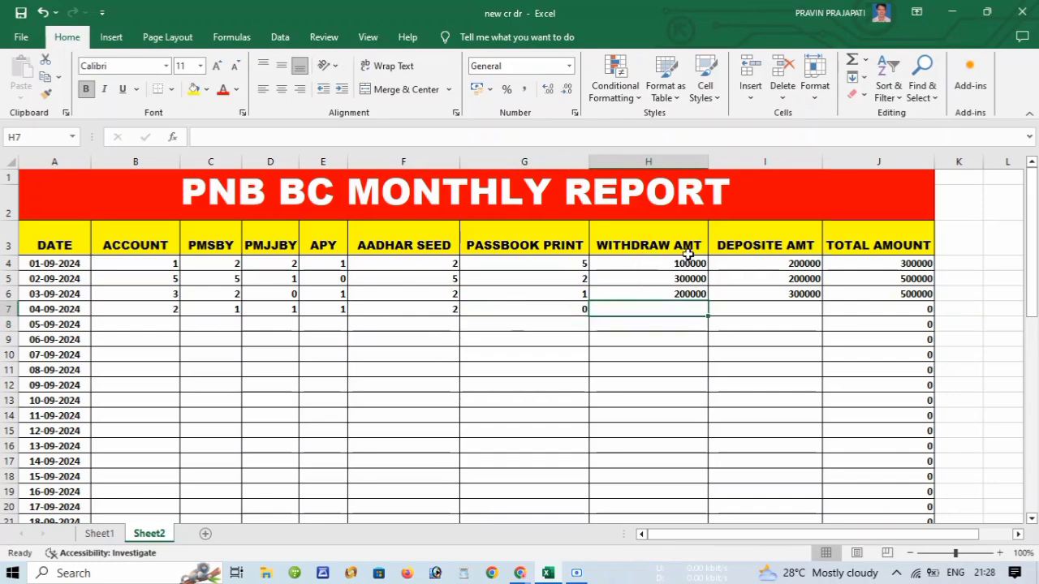
pyautogui.click(101, 536)
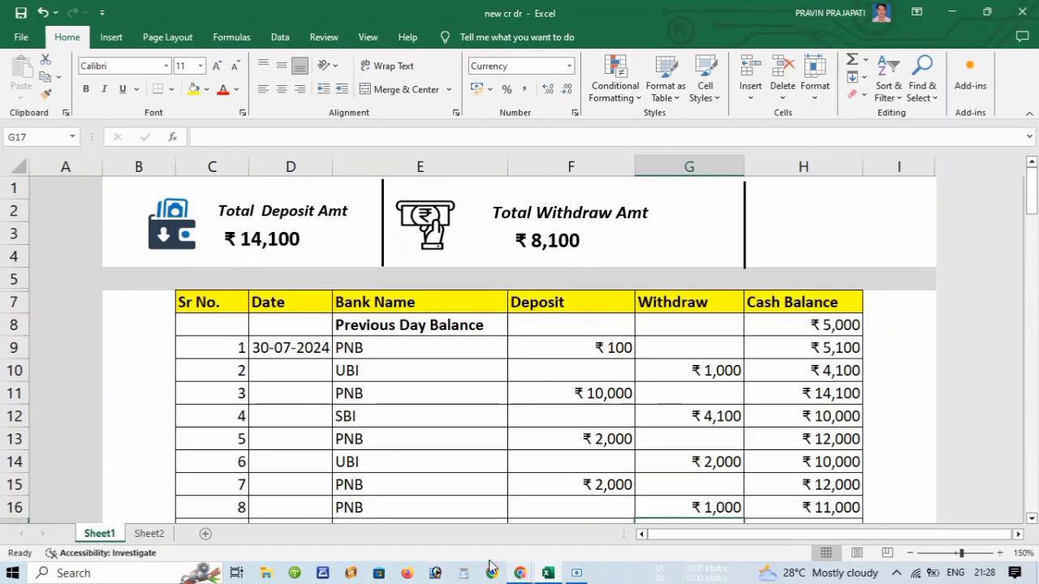
pyautogui.click(150, 534)
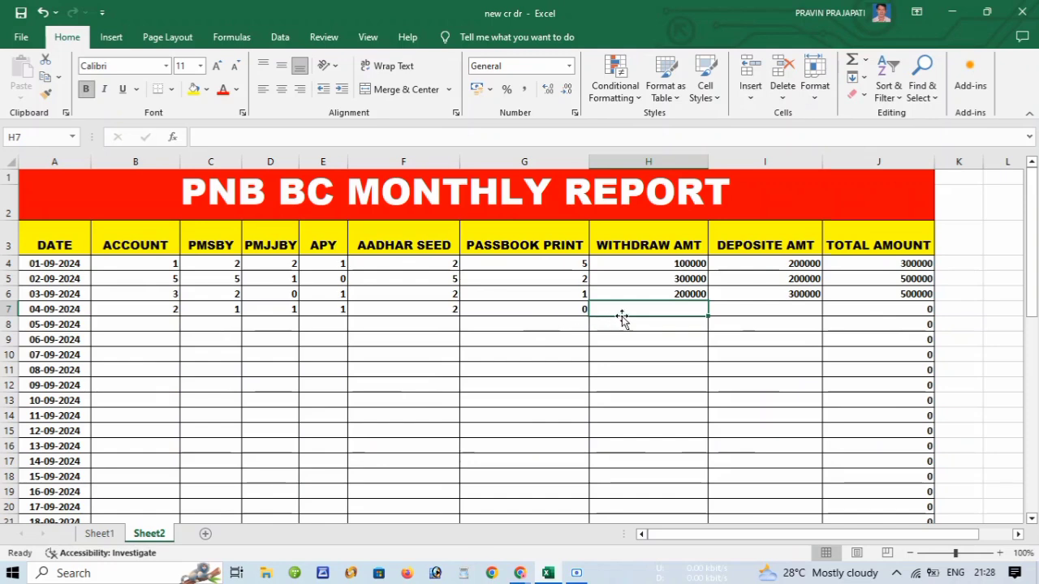
pyautogui.write('8100')
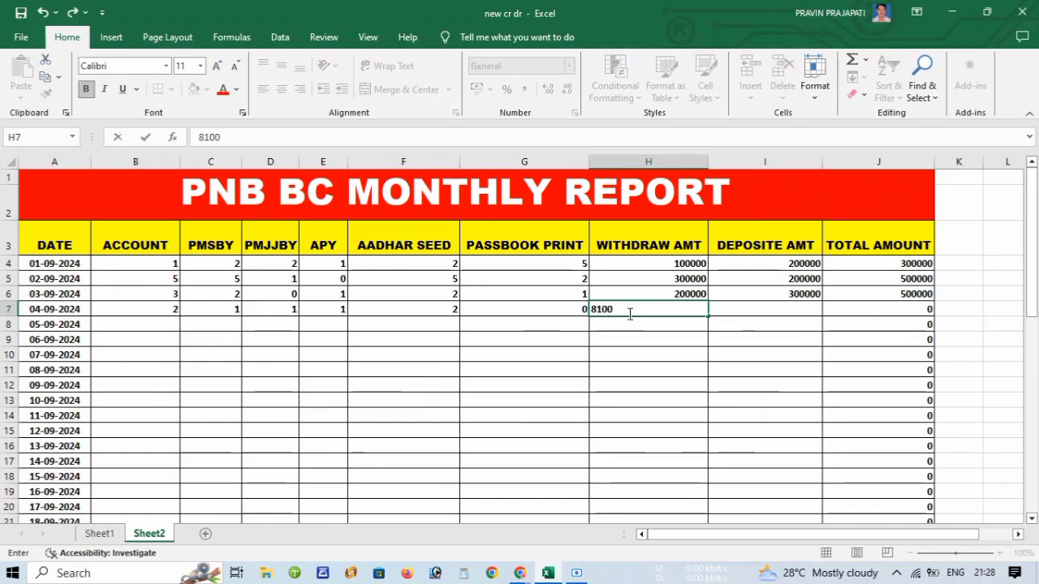
pyautogui.press('Return')
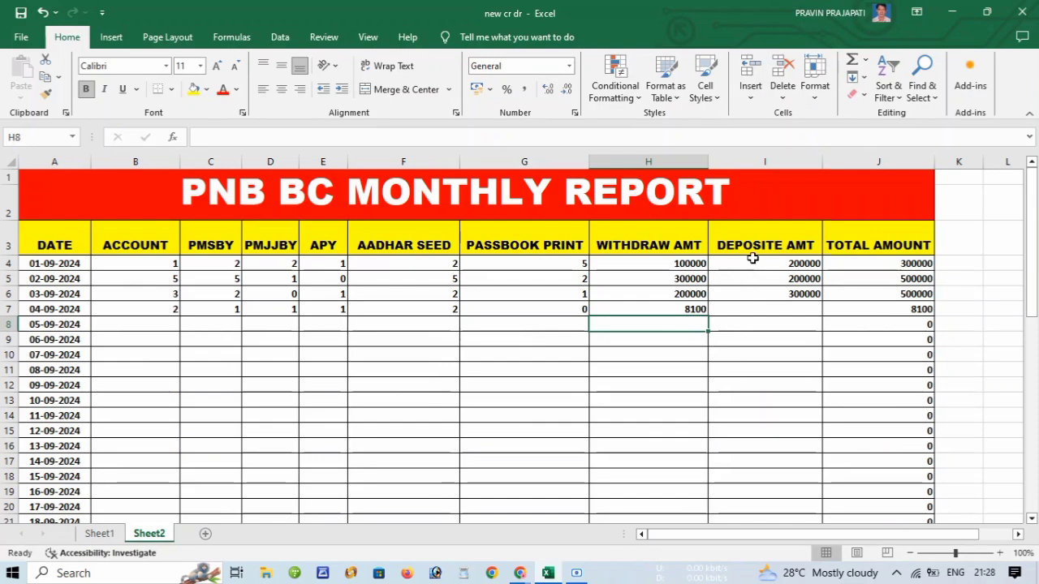
# - Enter 14200 as the 04-09-2024 deposit amount in the monthly report, checking it against the total deposit on Sheet1
pyautogui.click(761, 313)
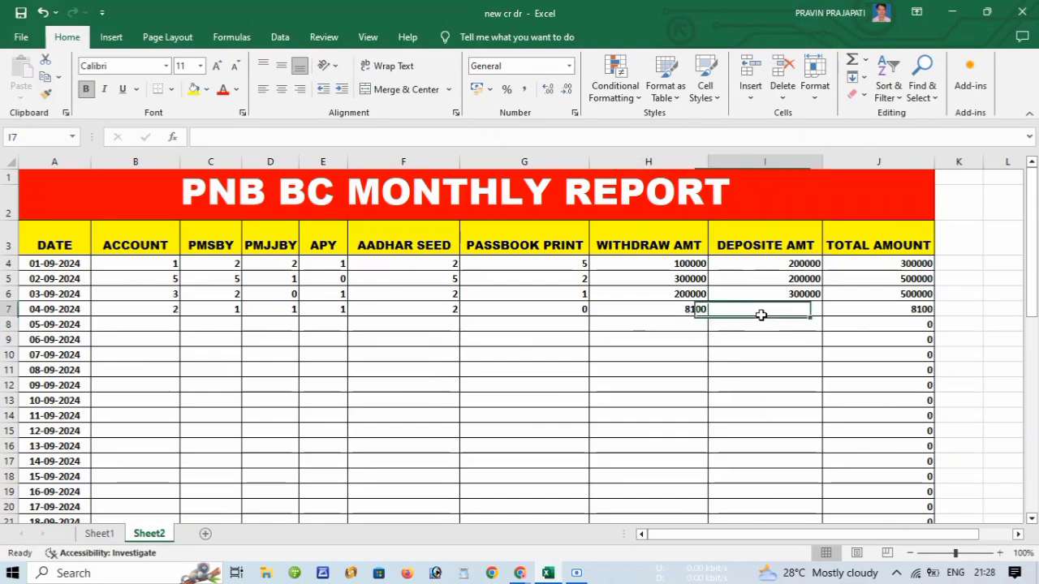
pyautogui.click(94, 539)
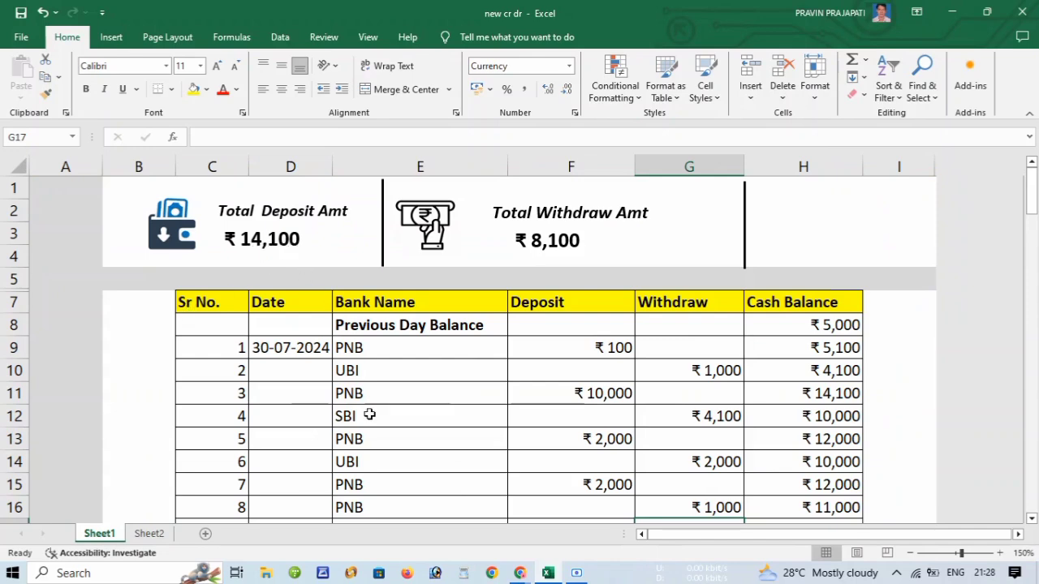
pyautogui.click(149, 533)
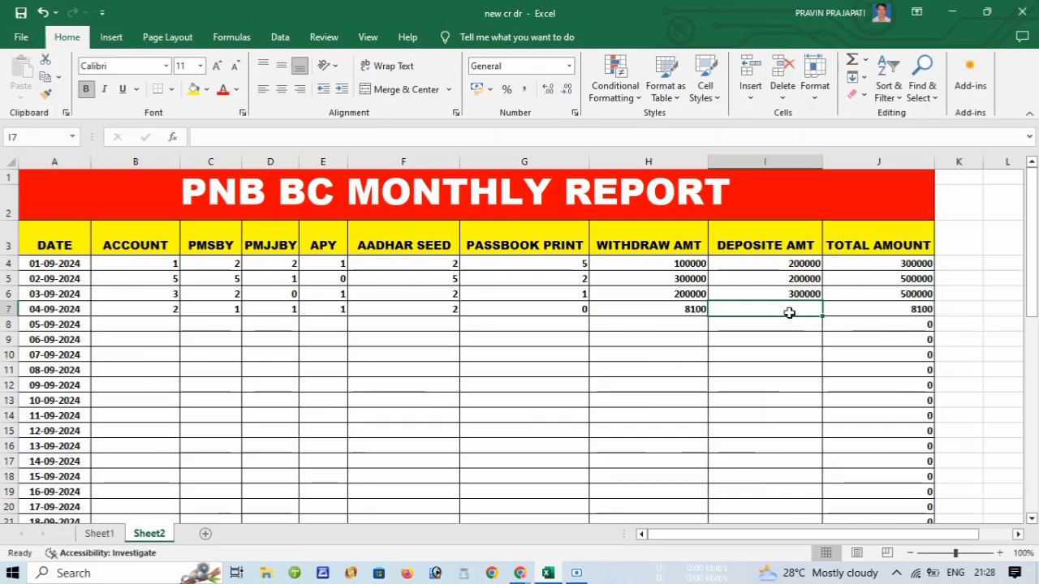
pyautogui.write('14')
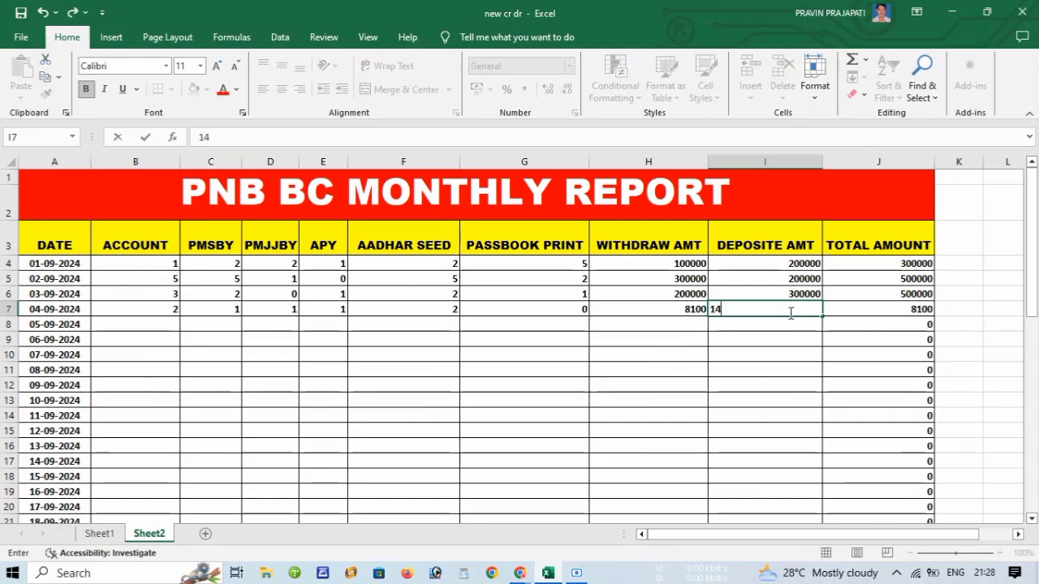
pyautogui.write('200')
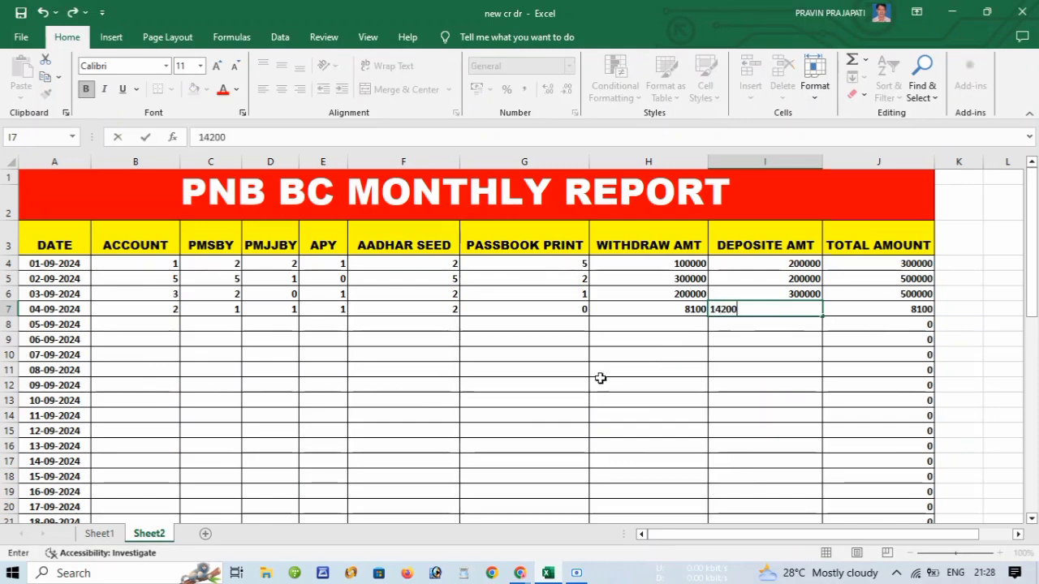
pyautogui.click(99, 533)
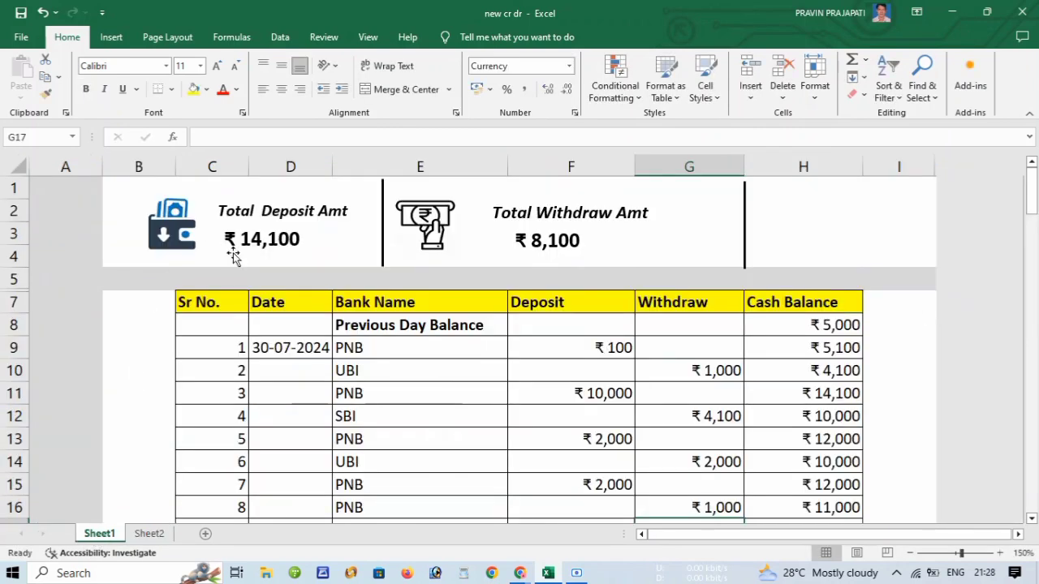
# - Correct the 04-09-2024 deposit amount in the monthly report on Sheet2 to 14100
pyautogui.click(150, 533)
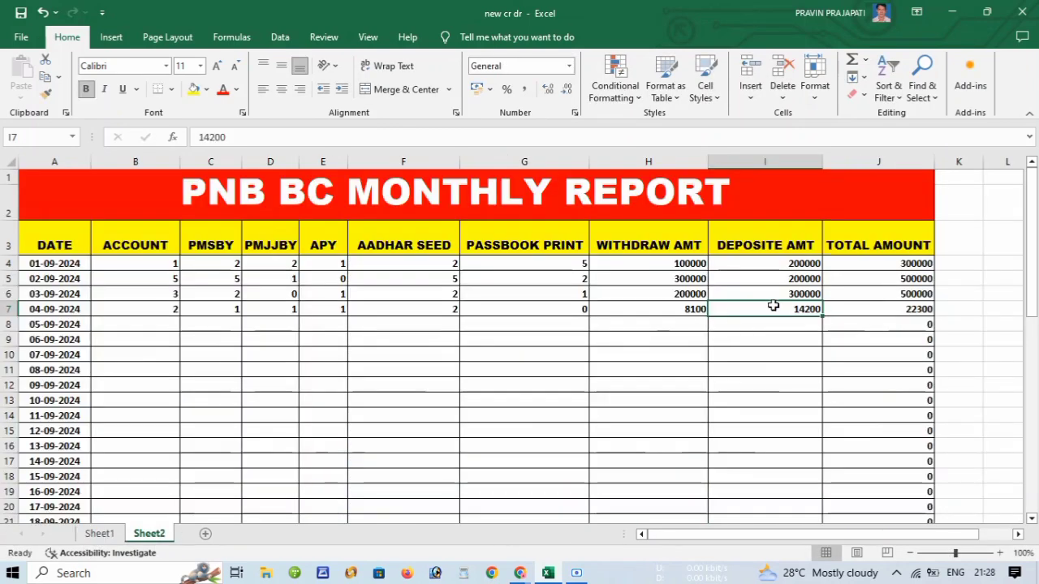
pyautogui.doubleClick(816, 309)
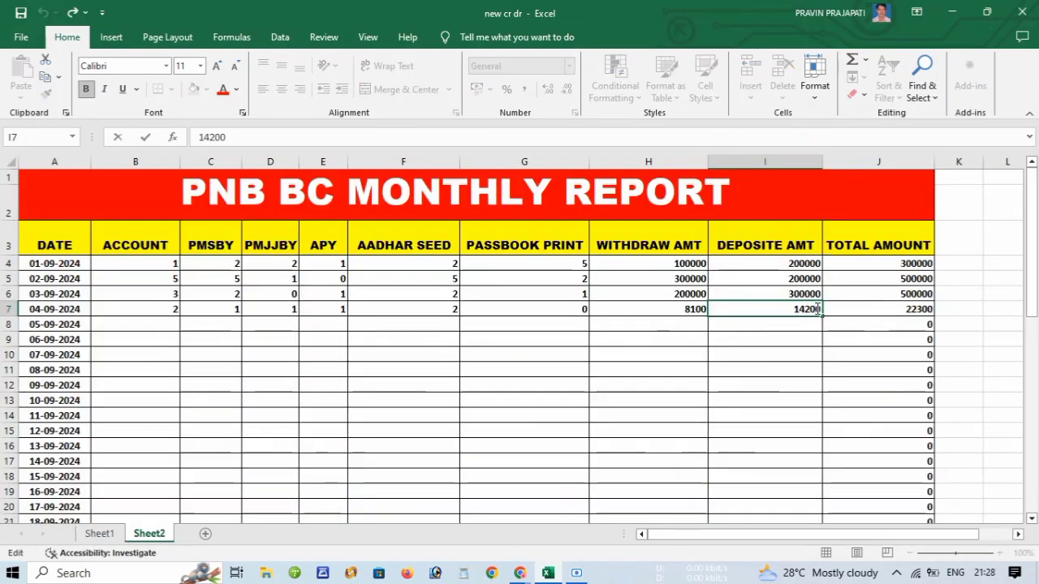
pyautogui.press('BackSpace')
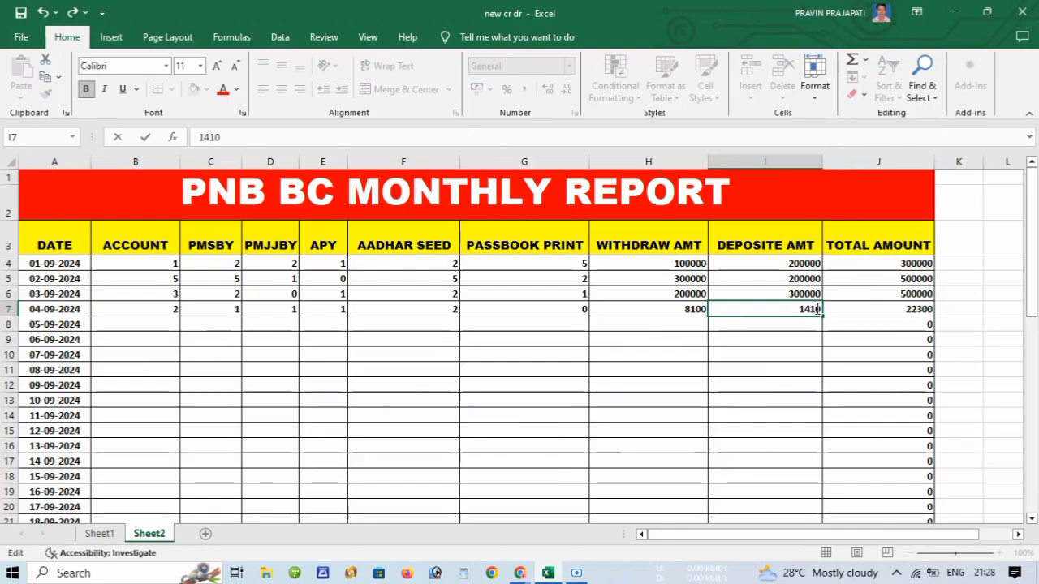
pyautogui.write('0')
pyautogui.press('Return')
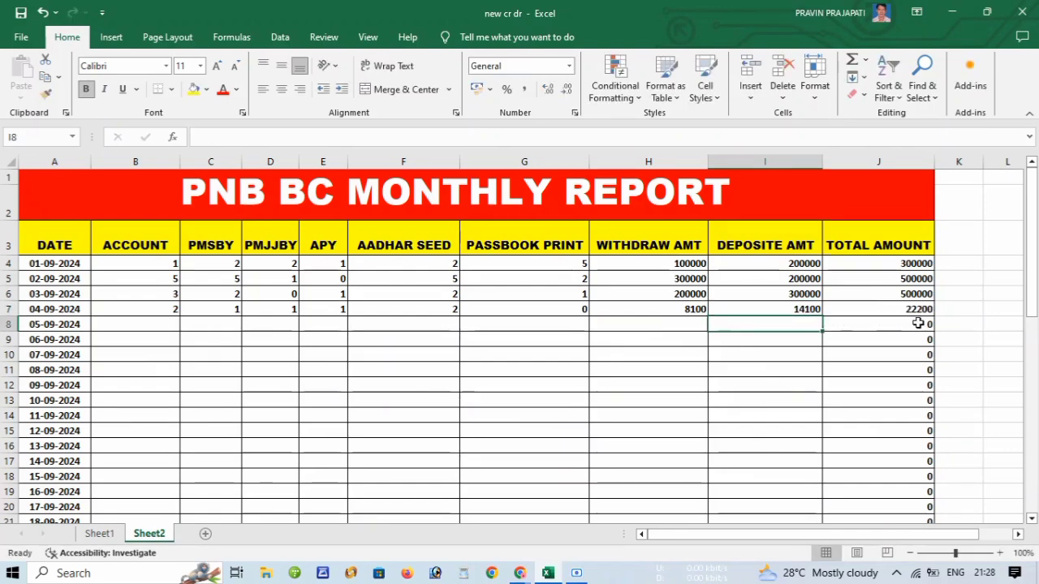
# - Review the 04-09-2024 entries from ACCOUNT to TOTAL AMOUNT and compare the daily rows with the monthly totals row
pyautogui.click(137, 309)
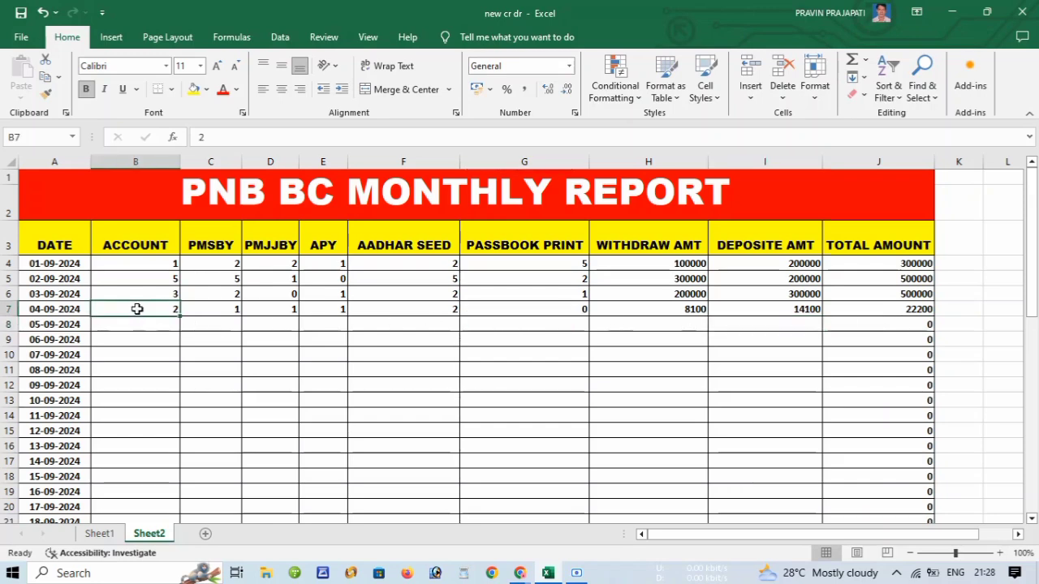
pyautogui.moveTo(137, 309); pyautogui.dragTo(891, 309)
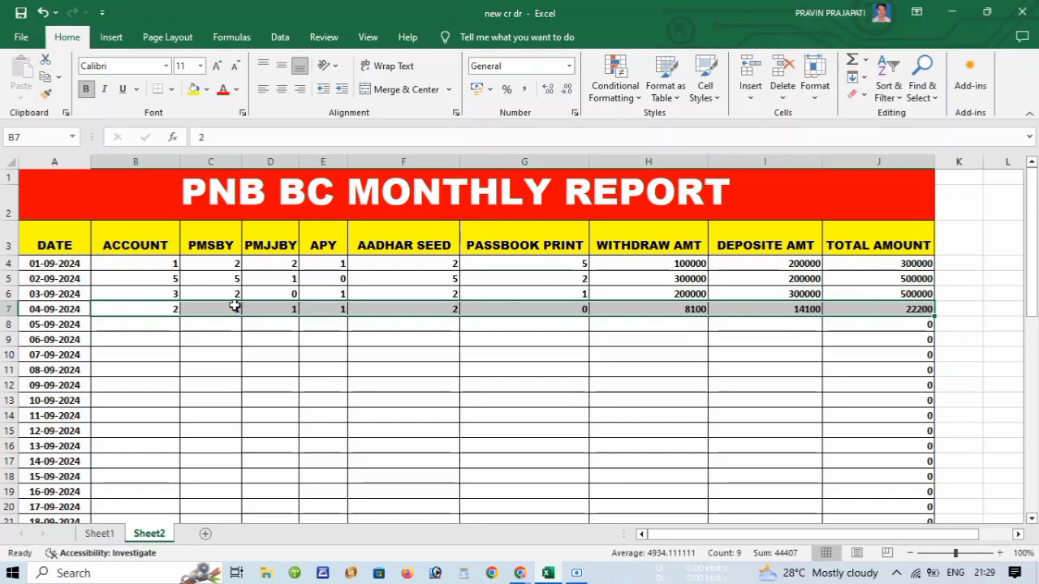
pyautogui.scroll(-6, 235, 306)
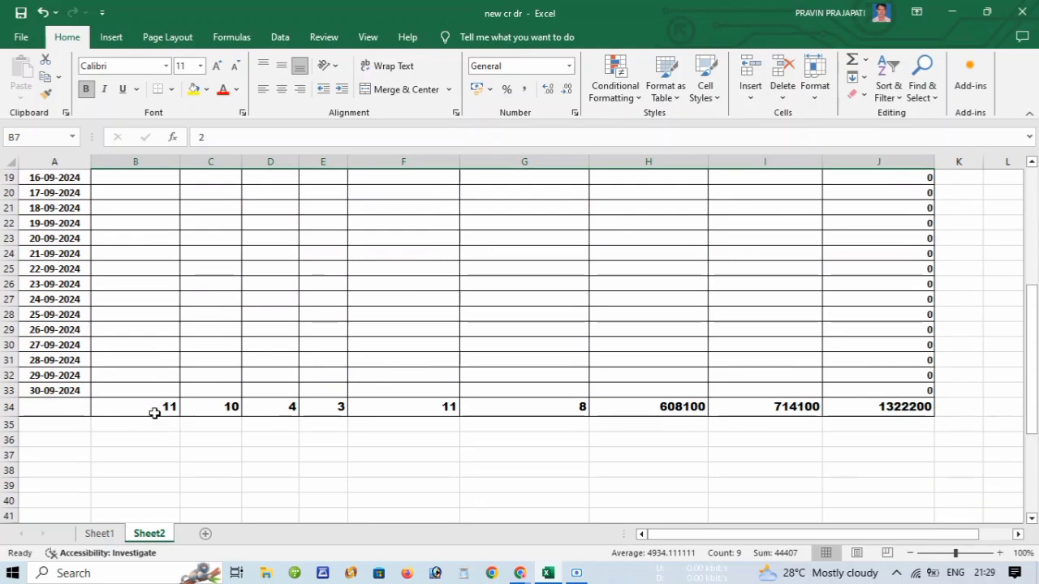
pyautogui.scroll(6, 150, 417)
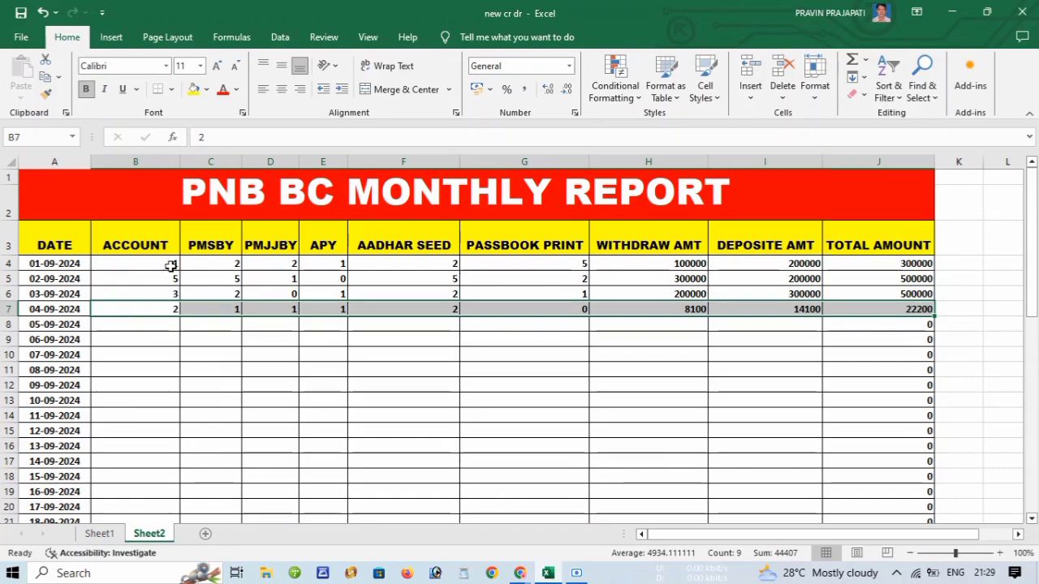
pyautogui.scroll(-3, 163, 344)
pyautogui.scroll(-4, 163, 344)
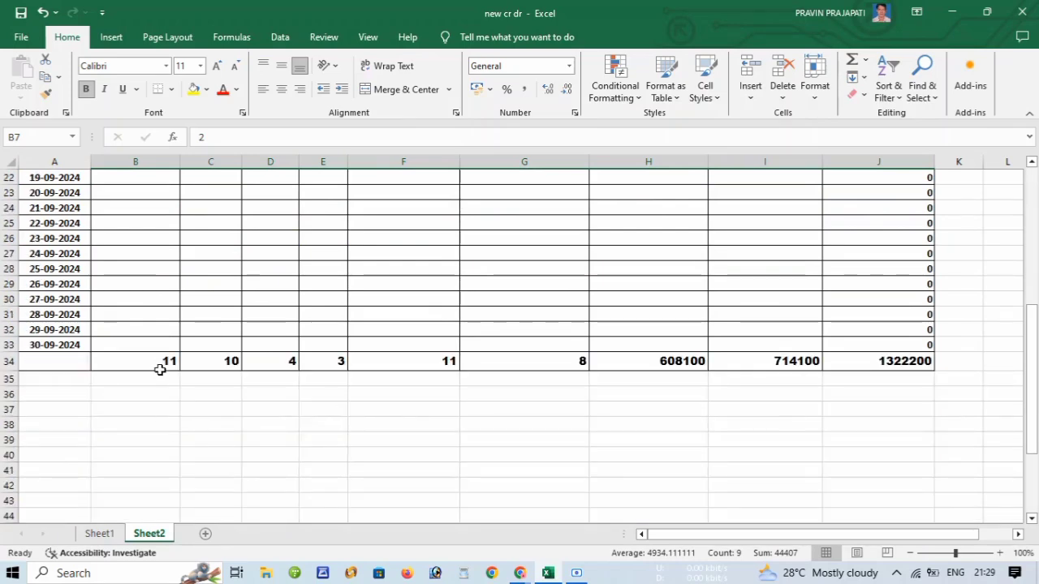
pyautogui.scroll(7, 163, 369)
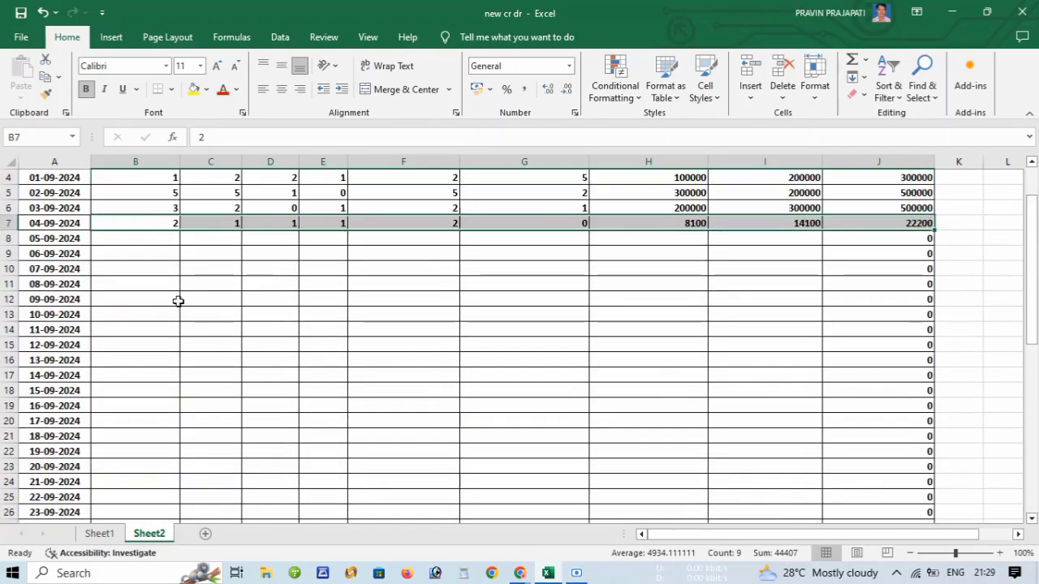
pyautogui.scroll(-8, 317, 397)
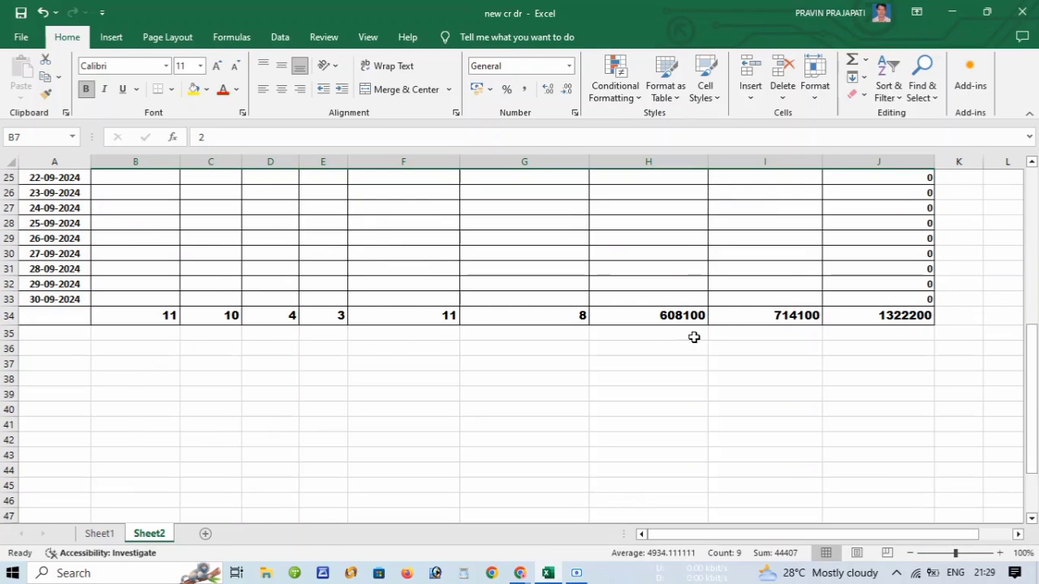
pyautogui.scroll(8, 325, 346)
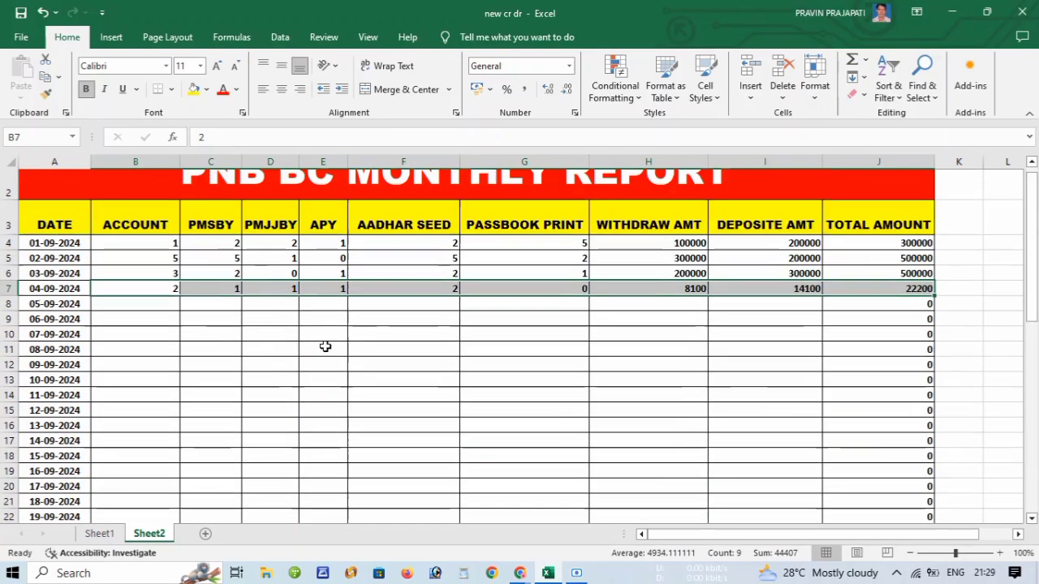
pyautogui.scroll(1, 324, 346)
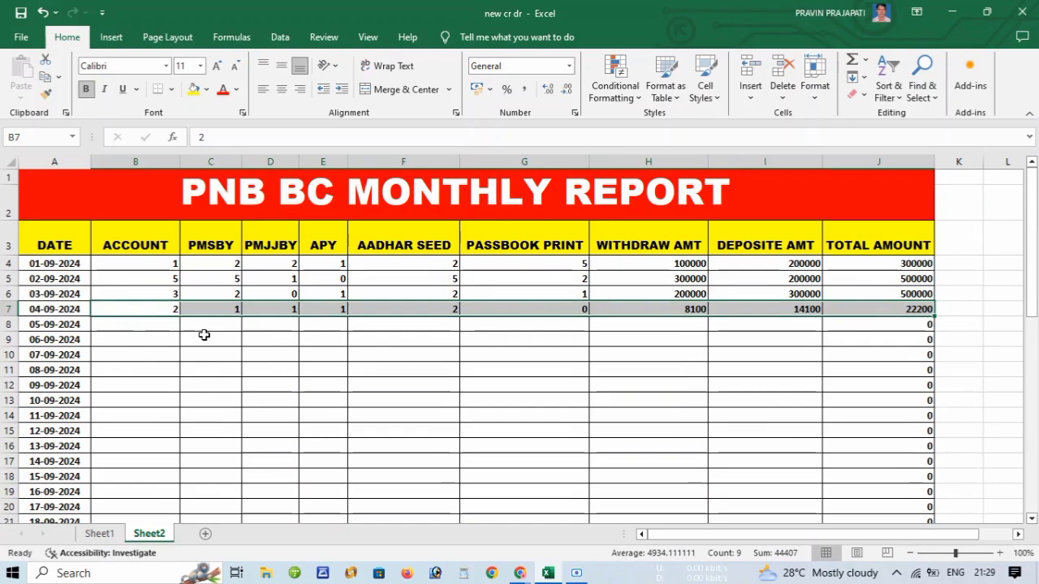
pyautogui.scroll(-5, 336, 353)
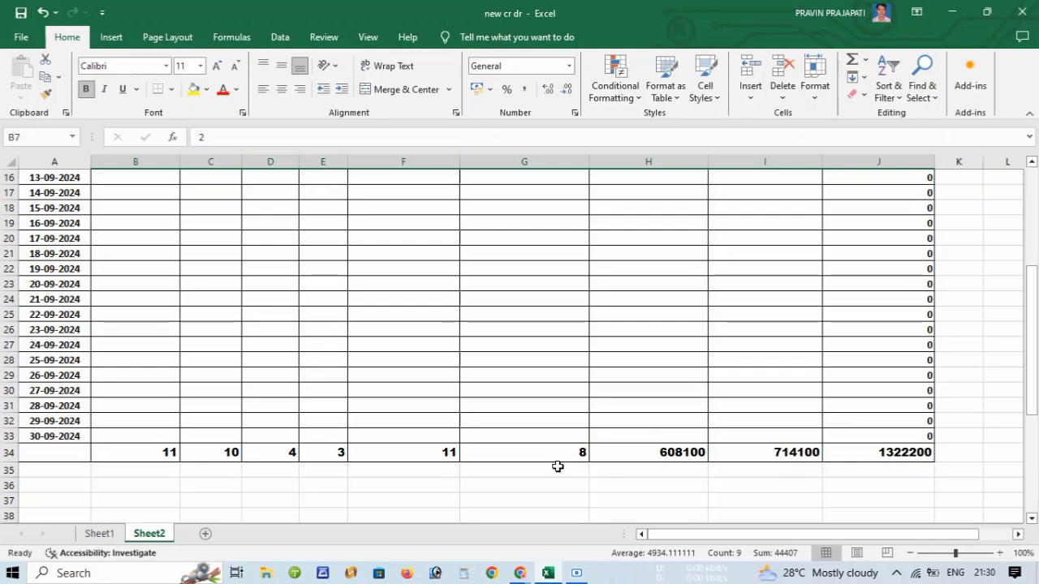
pyautogui.scroll(5, 557, 467)
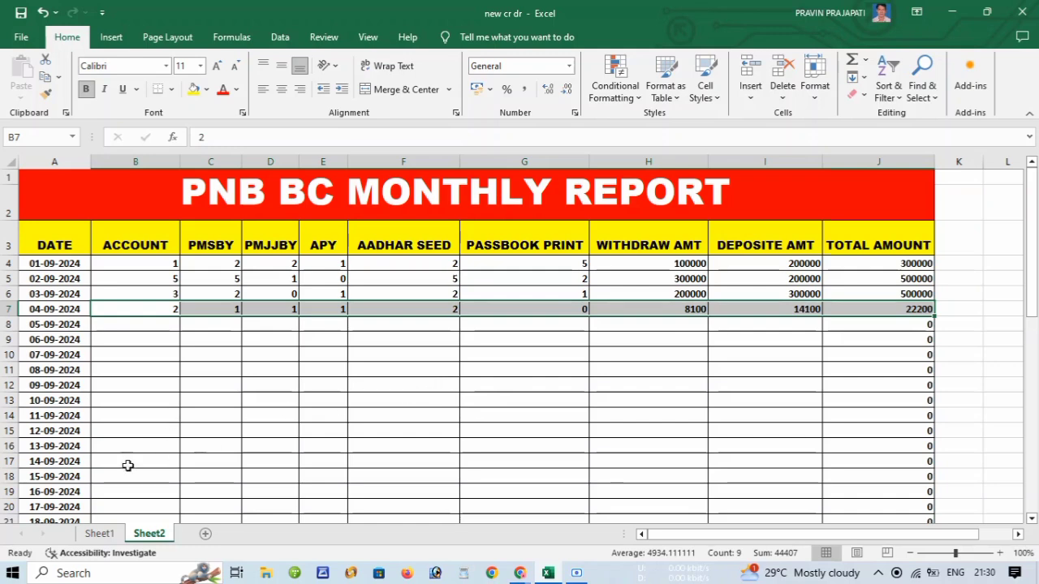
# - Review the cash register on Sheet1, examining the deposit and withdrawal totals, the bank entries and the running cash balance
pyautogui.click(97, 534)
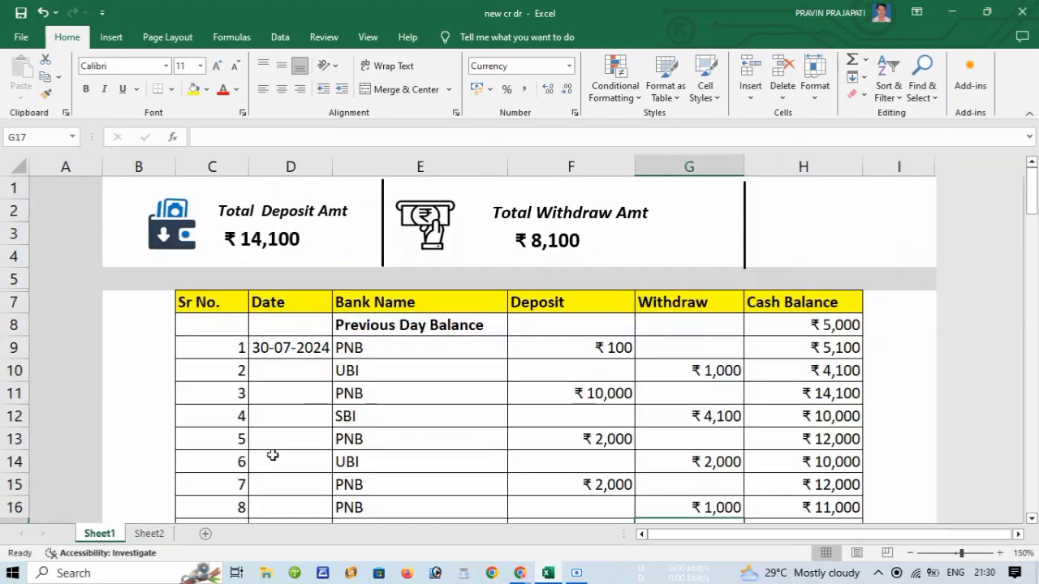
pyautogui.scroll(-2, 406, 436)
pyautogui.scroll(2, 408, 438)
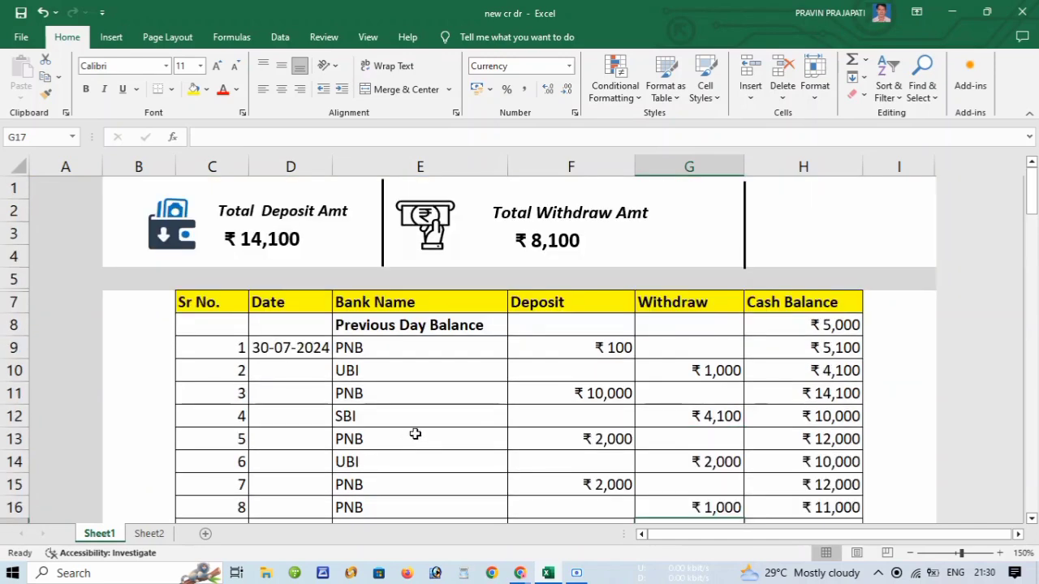
pyautogui.scroll(-2, 479, 420)
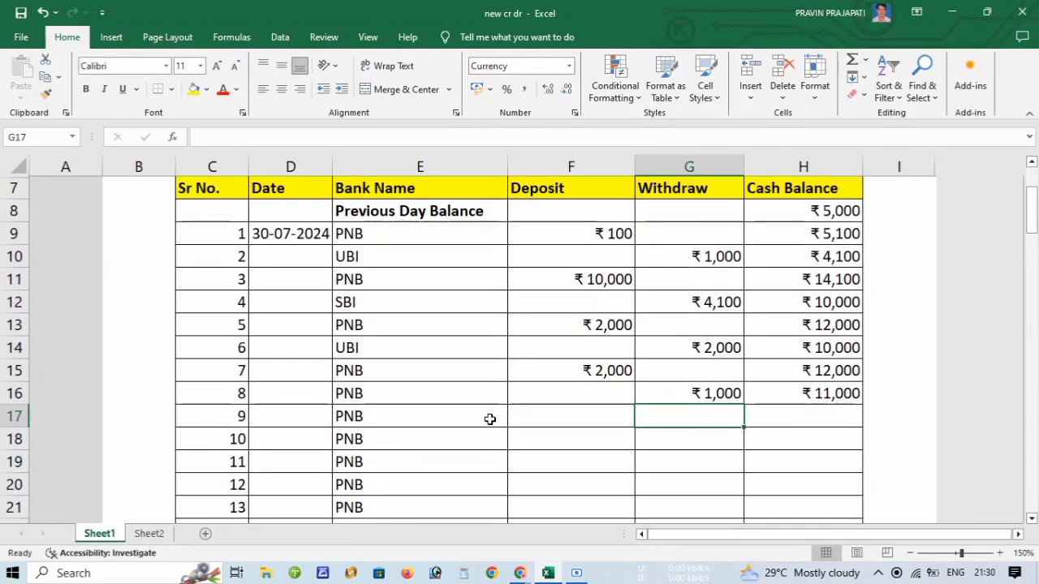
pyautogui.scroll(1, 641, 403)
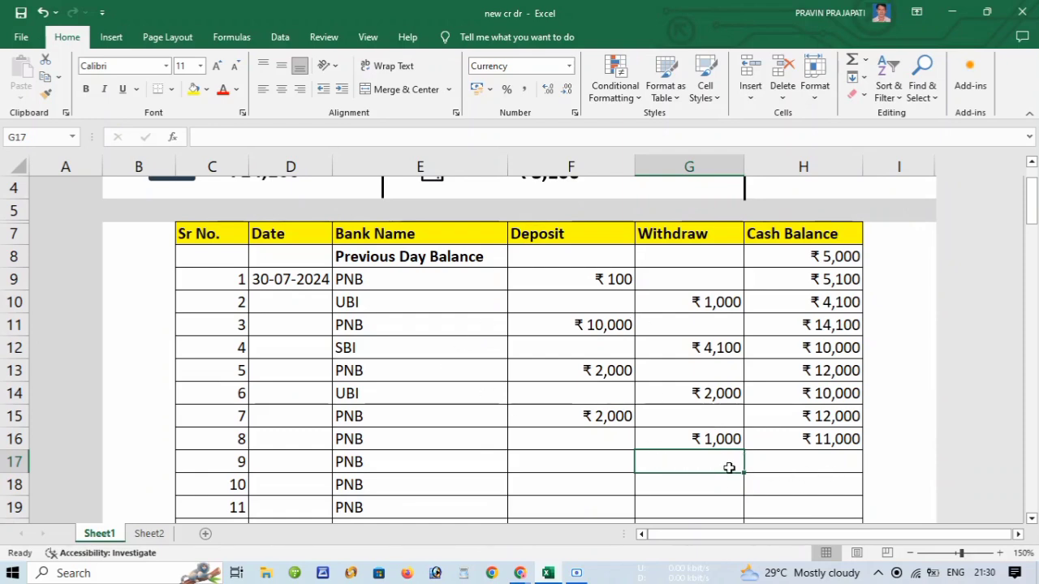
pyautogui.scroll(1, 459, 452)
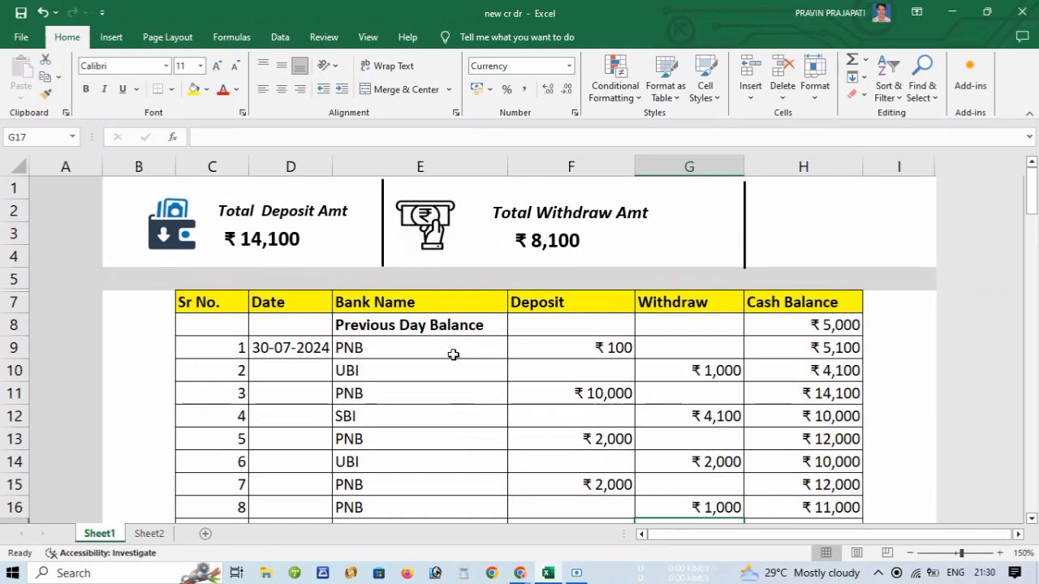
pyautogui.scroll(-2, 520, 371)
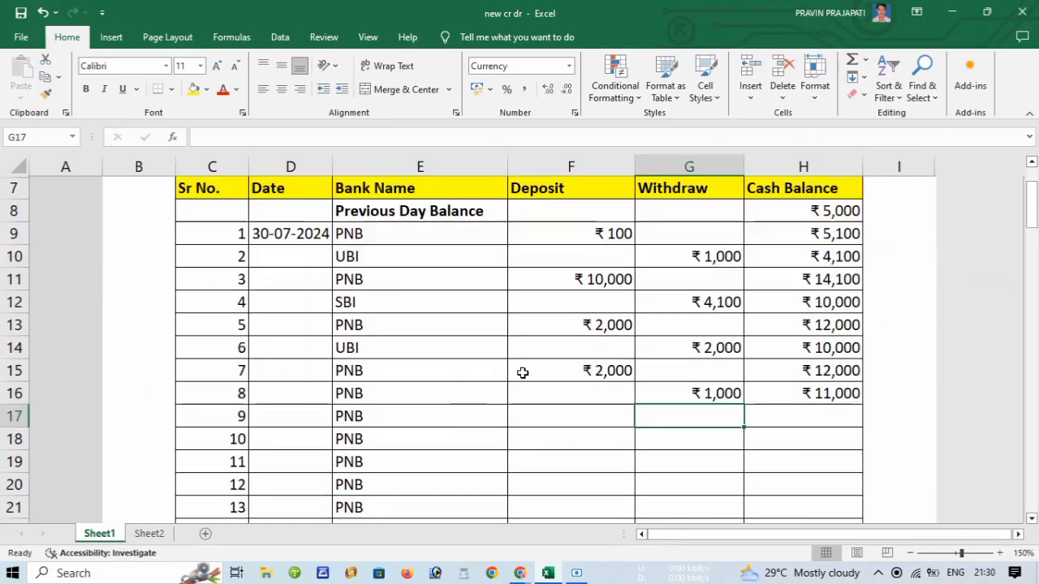
pyautogui.scroll(1, 523, 372)
pyautogui.scroll(1, 522, 372)
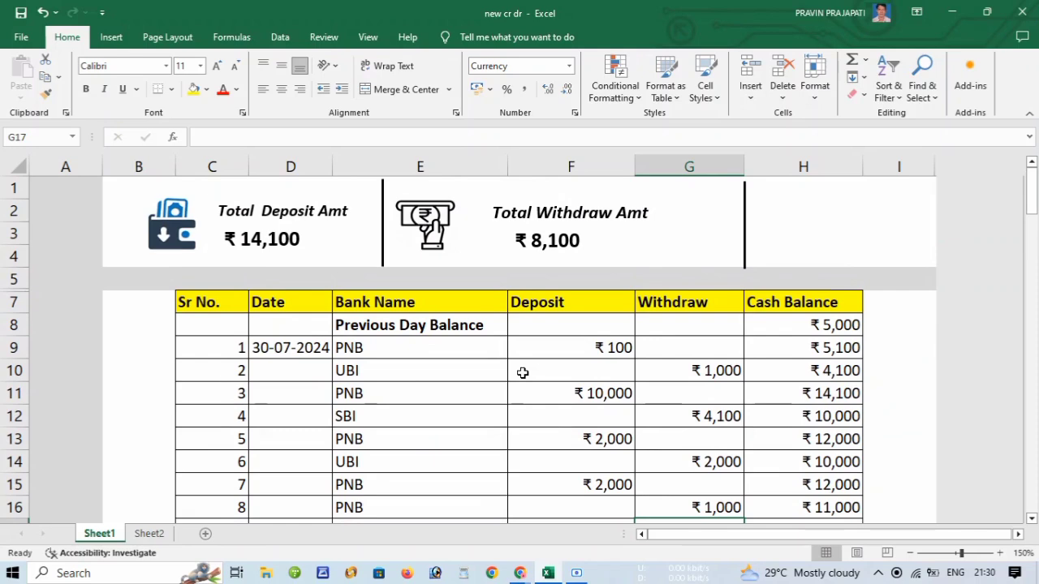
pyautogui.scroll(-2, 523, 373)
pyautogui.scroll(2, 522, 373)
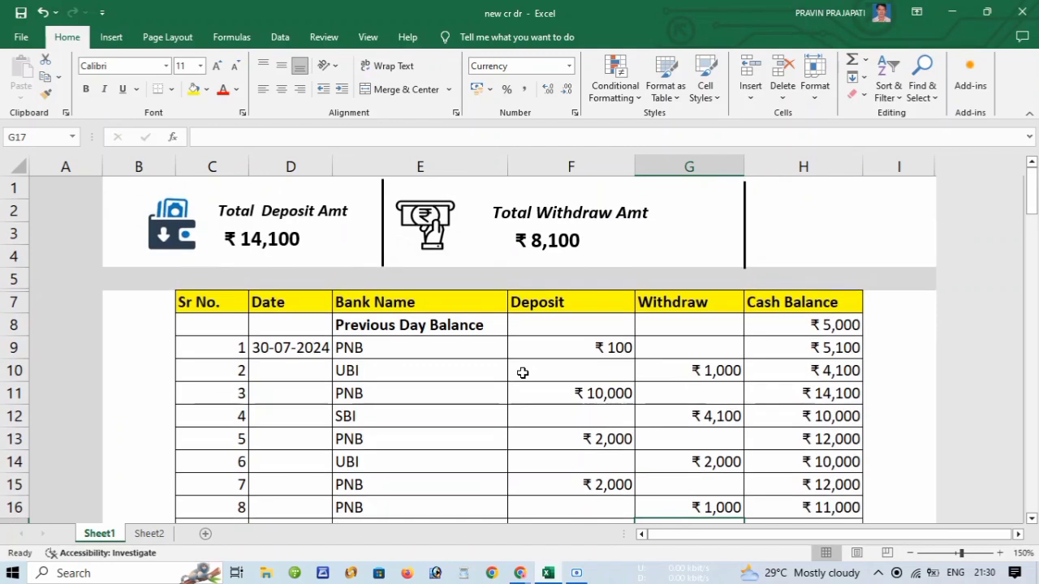